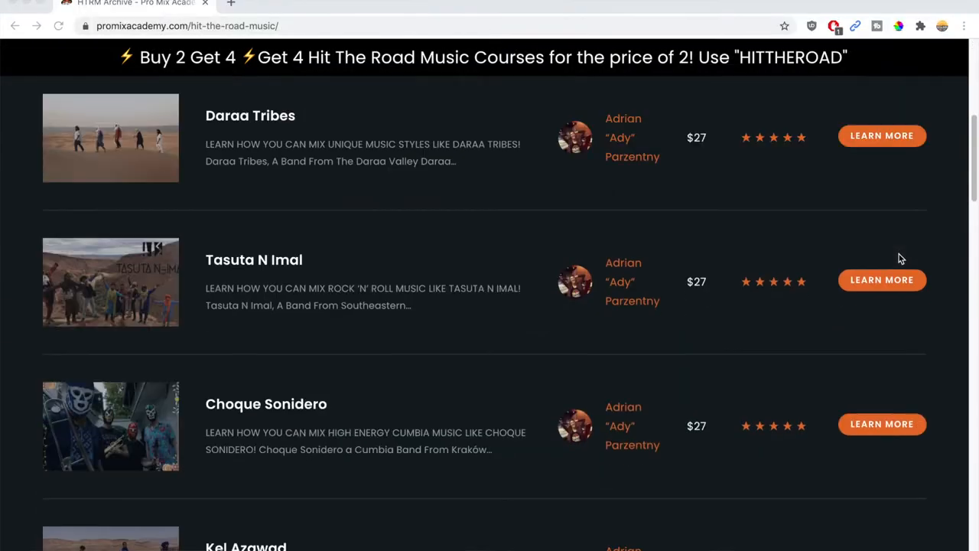
{"action": "scroll", "coordinate": [899, 254], "scroll_direction": "down", "scroll_amount": 5}
{"action": "scroll", "coordinate": [897, 257], "scroll_direction": "down", "scroll_amount": 5}
{"action": "scroll", "coordinate": [898, 264], "scroll_direction": "down", "scroll_amount": 3}
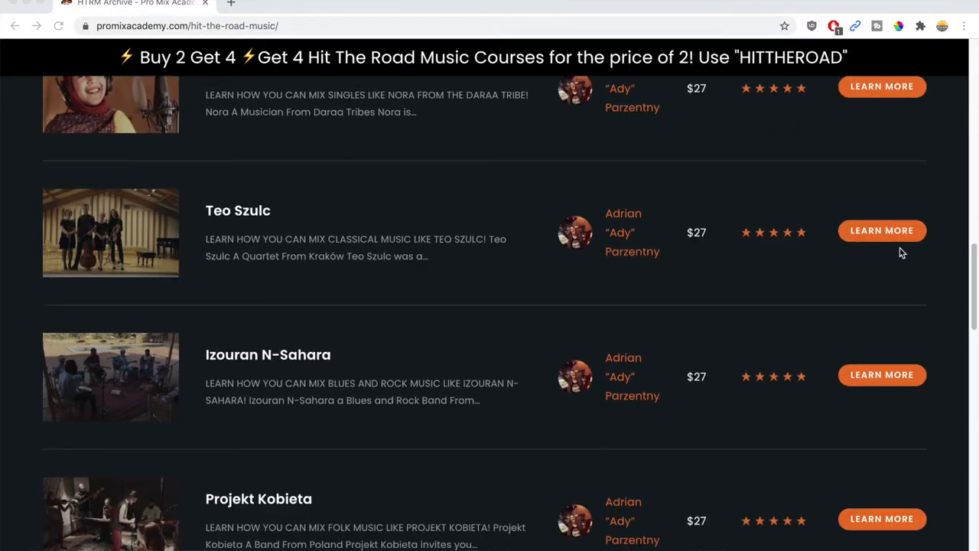
{"action": "scroll", "coordinate": [899, 249], "scroll_direction": "down", "scroll_amount": 2}
{"action": "scroll", "coordinate": [898, 247], "scroll_direction": "down", "scroll_amount": 3}
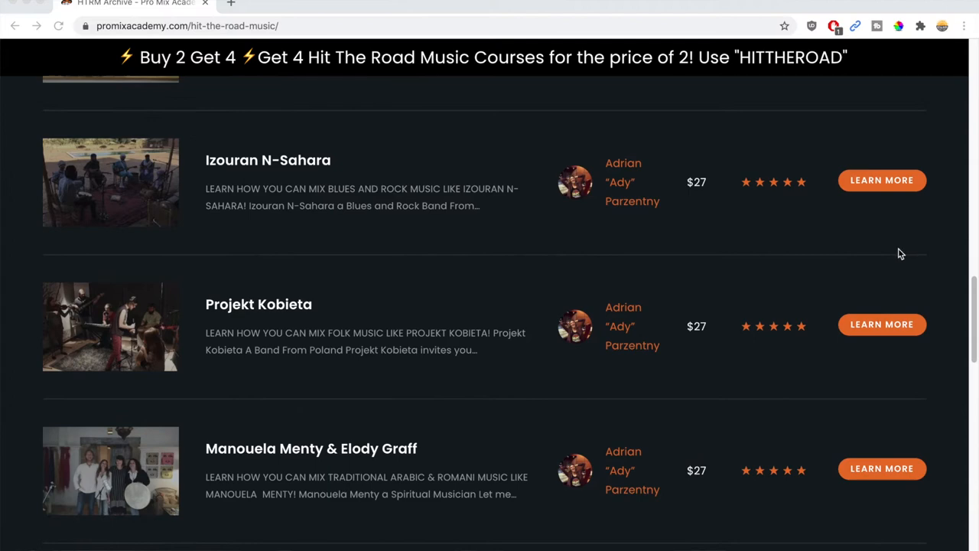
{"action": "scroll", "coordinate": [899, 251], "scroll_direction": "down", "scroll_amount": 2}
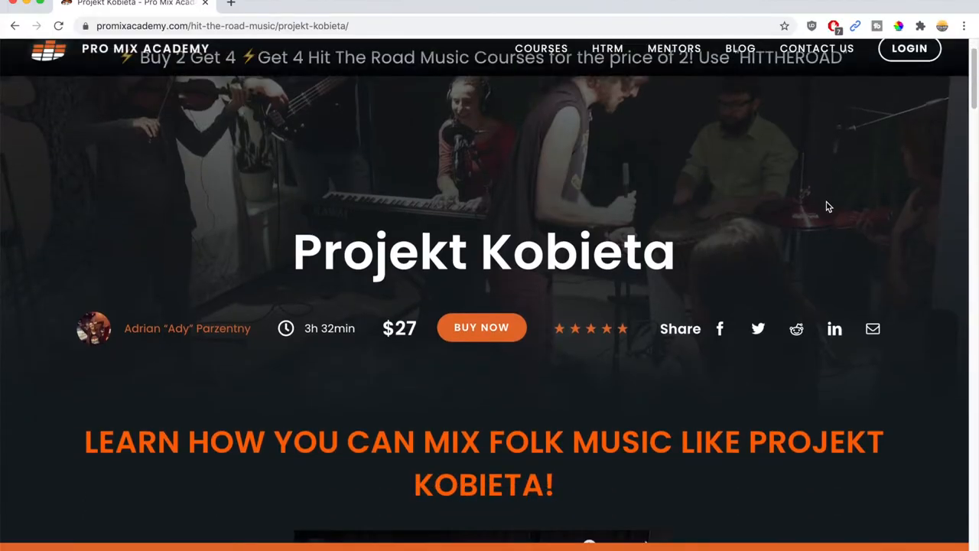
{"action": "scroll", "coordinate": [845, 268], "scroll_direction": "down", "scroll_amount": 8}
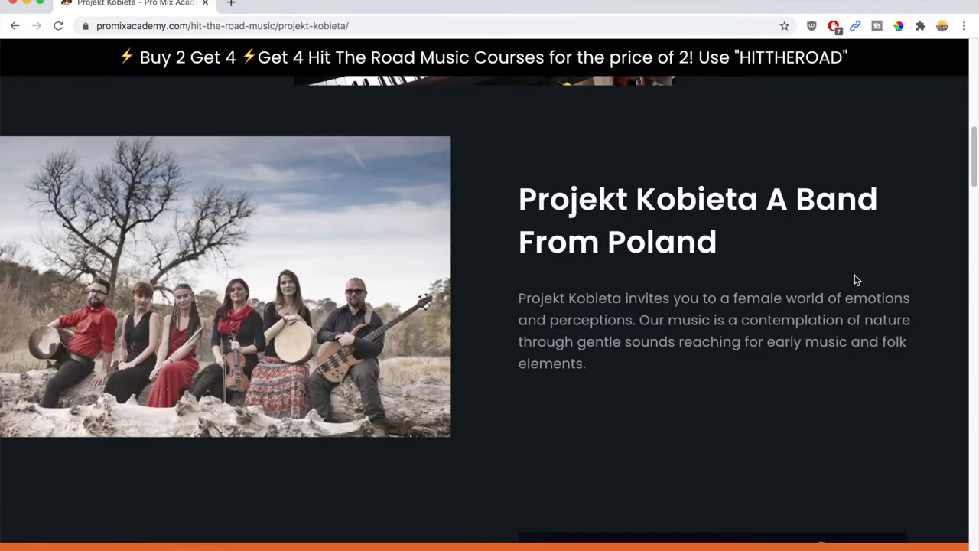
{"action": "scroll", "coordinate": [857, 280], "scroll_direction": "down", "scroll_amount": 2}
{"action": "scroll", "coordinate": [853, 287], "scroll_direction": "down", "scroll_amount": 3}
{"action": "scroll", "coordinate": [851, 294], "scroll_direction": "down", "scroll_amount": 3}
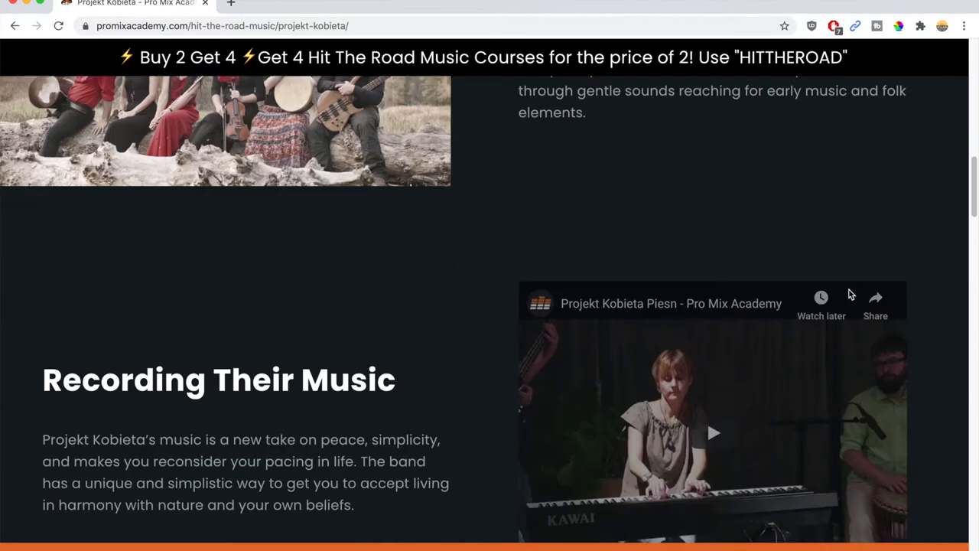
{"action": "scroll", "coordinate": [851, 294], "scroll_direction": "down", "scroll_amount": 2}
{"action": "scroll", "coordinate": [848, 296], "scroll_direction": "down", "scroll_amount": 4}
{"action": "scroll", "coordinate": [847, 297], "scroll_direction": "down", "scroll_amount": 2}
{"action": "scroll", "coordinate": [846, 298], "scroll_direction": "down", "scroll_amount": 2}
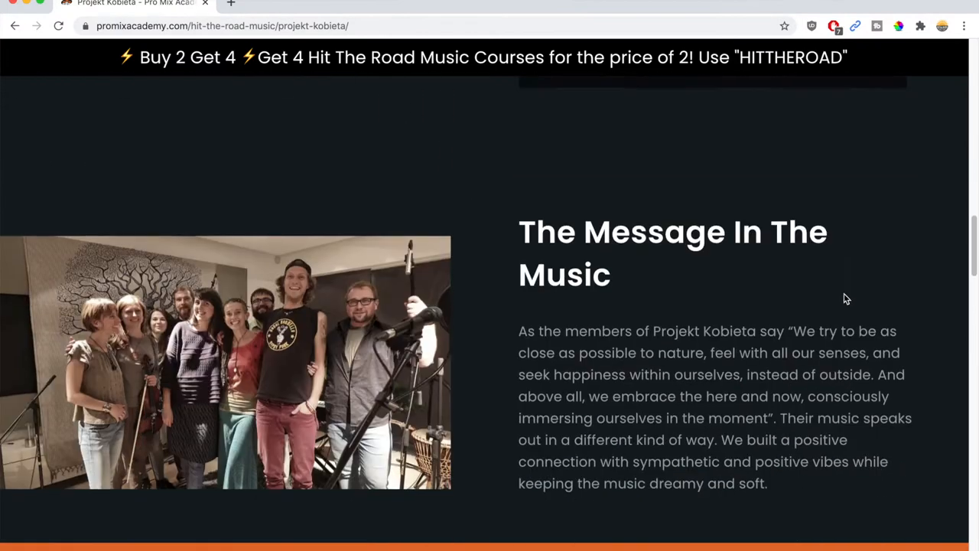
{"action": "scroll", "coordinate": [846, 299], "scroll_direction": "down", "scroll_amount": 1}
{"action": "scroll", "coordinate": [864, 401], "scroll_direction": "down", "scroll_amount": 1}
{"action": "scroll", "coordinate": [863, 401], "scroll_direction": "down", "scroll_amount": 1}
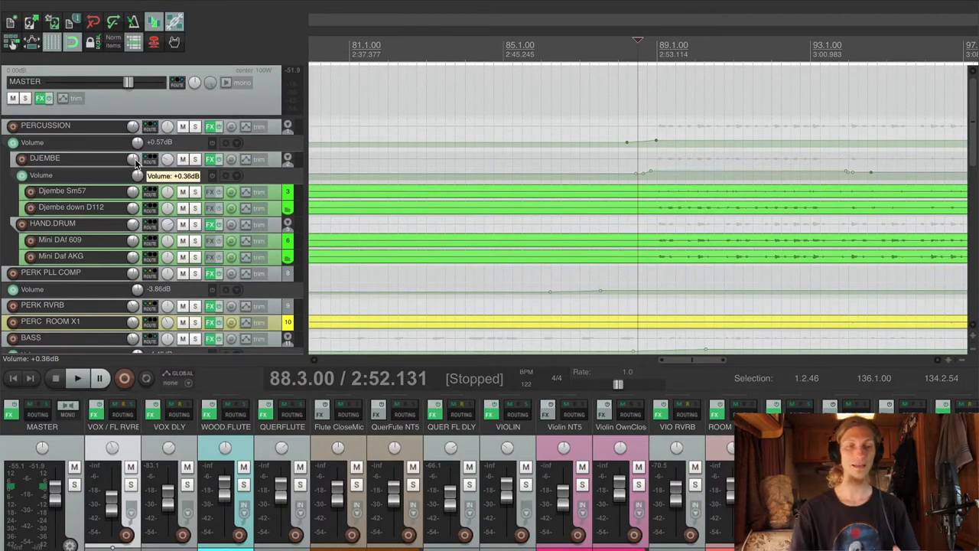
{"action": "scroll", "coordinate": [136, 163], "scroll_direction": "down", "scroll_amount": 2}
{"action": "scroll", "coordinate": [134, 197], "scroll_direction": "down", "scroll_amount": 2}
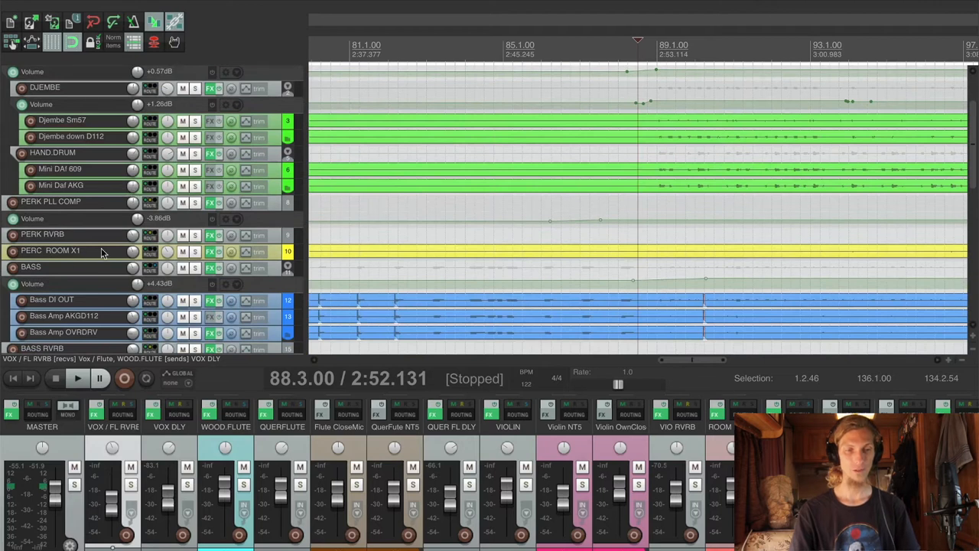
{"action": "scroll", "coordinate": [102, 253], "scroll_direction": "down", "scroll_amount": 2}
{"action": "scroll", "coordinate": [153, 238], "scroll_direction": "down", "scroll_amount": 2}
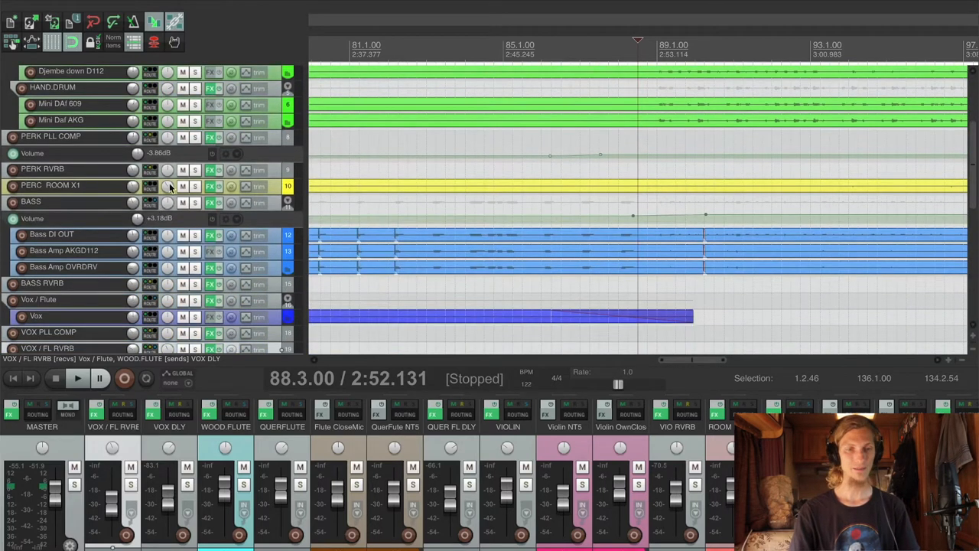
{"action": "scroll", "coordinate": [171, 188], "scroll_direction": "down", "scroll_amount": 2}
{"action": "scroll", "coordinate": [179, 219], "scroll_direction": "down", "scroll_amount": 1}
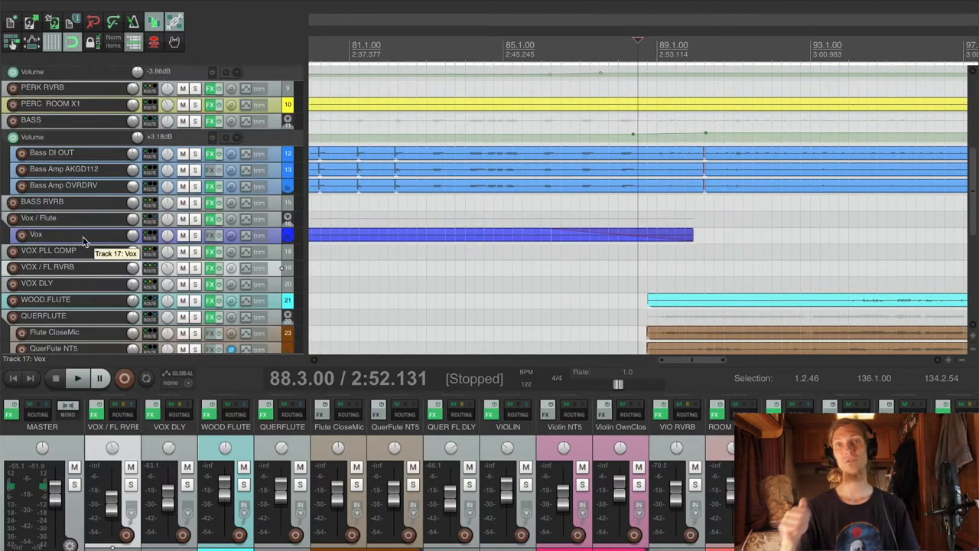
{"action": "scroll", "coordinate": [127, 250], "scroll_direction": "down", "scroll_amount": 2}
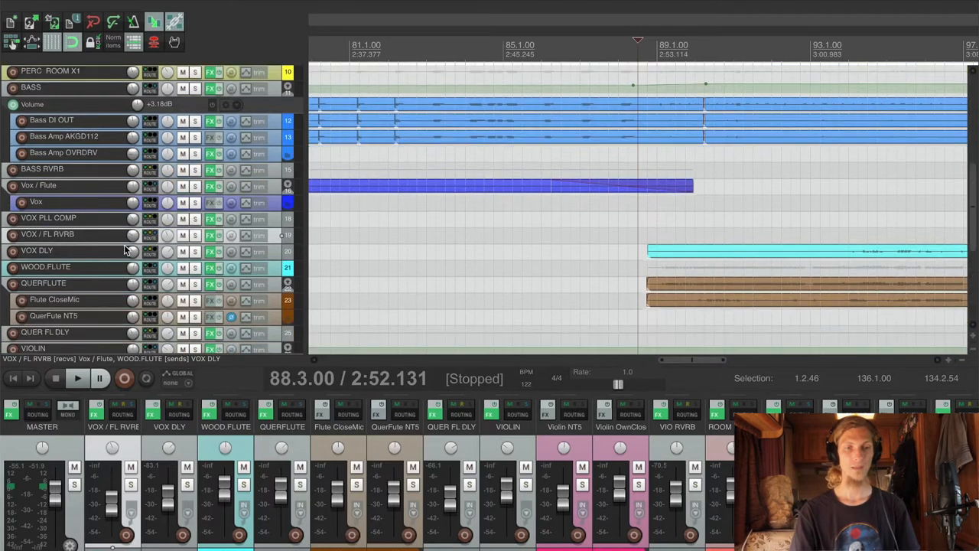
{"action": "scroll", "coordinate": [127, 250], "scroll_direction": "down", "scroll_amount": 1}
{"action": "scroll", "coordinate": [178, 220], "scroll_direction": "down", "scroll_amount": 2}
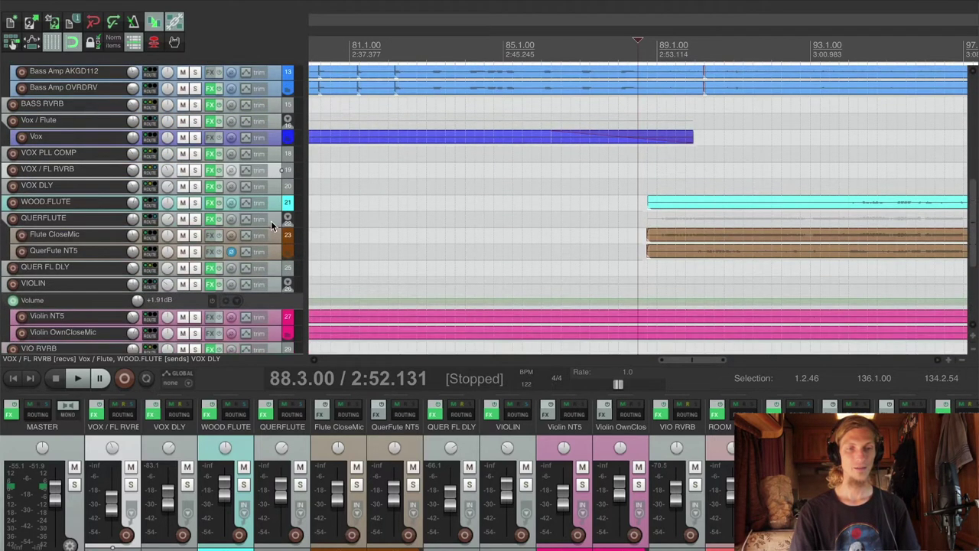
{"action": "scroll", "coordinate": [271, 220], "scroll_direction": "down", "scroll_amount": 2}
Step: Select the QUERFLUTE flute folder and then the ROOM RIBBON track while reviewing the session
{"action": "left_click", "coordinate": [264, 202]}
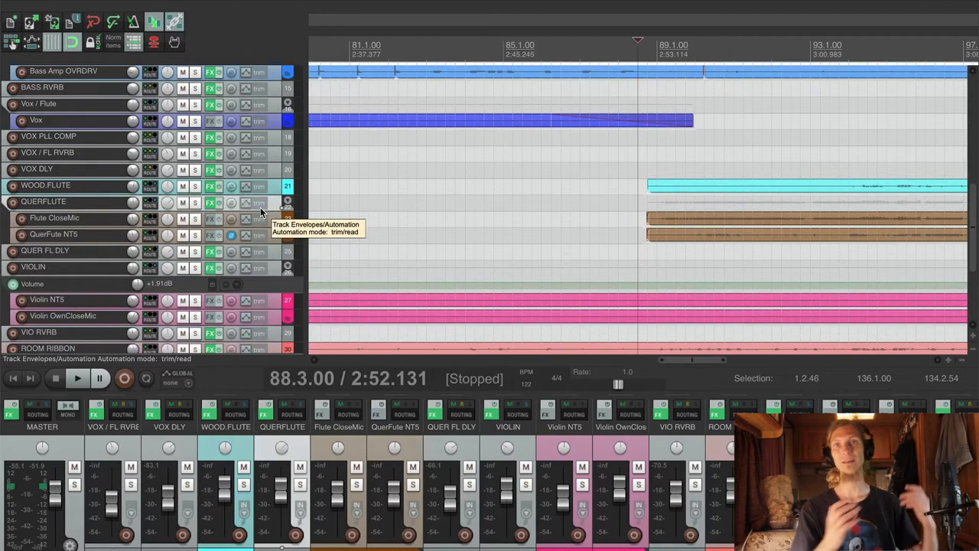
{"action": "scroll", "coordinate": [260, 207], "scroll_direction": "down", "scroll_amount": 2}
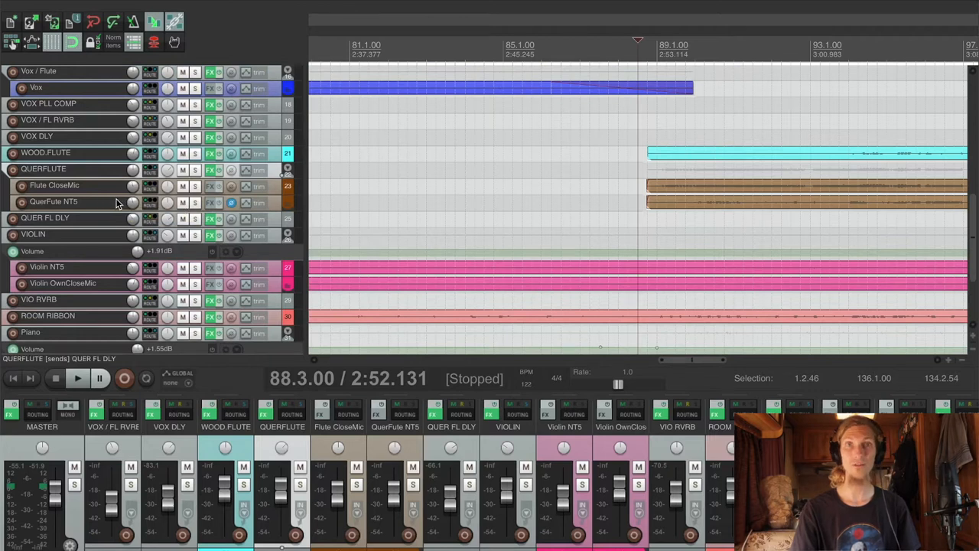
{"action": "scroll", "coordinate": [153, 191], "scroll_direction": "down", "scroll_amount": 3}
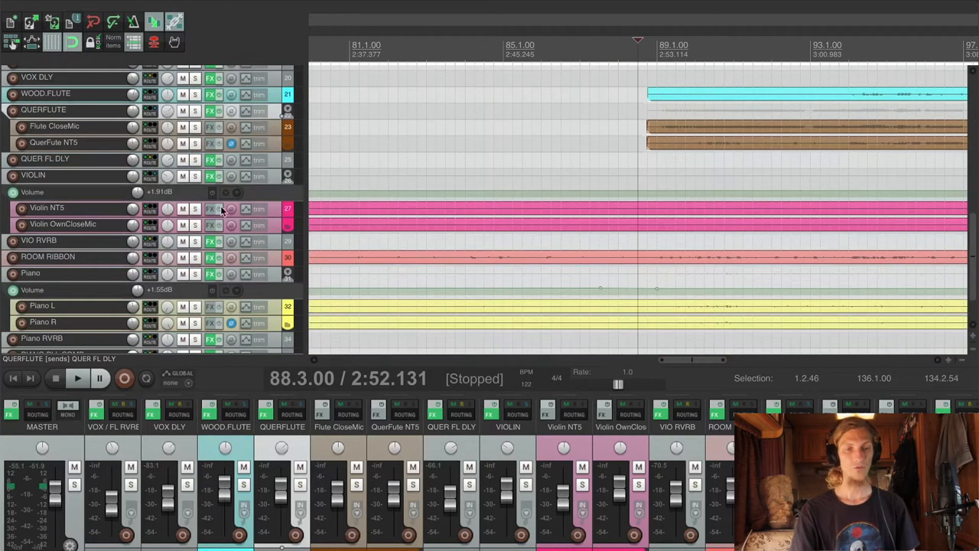
{"action": "scroll", "coordinate": [222, 210], "scroll_direction": "down", "scroll_amount": 3}
{"action": "left_click", "coordinate": [91, 213]}
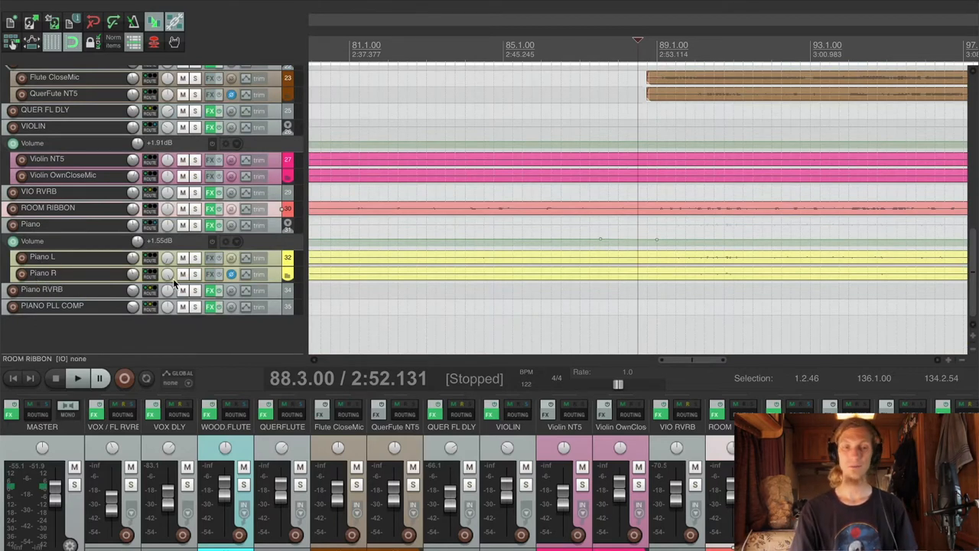
{"action": "scroll", "coordinate": [258, 261], "scroll_direction": "down", "scroll_amount": 1}
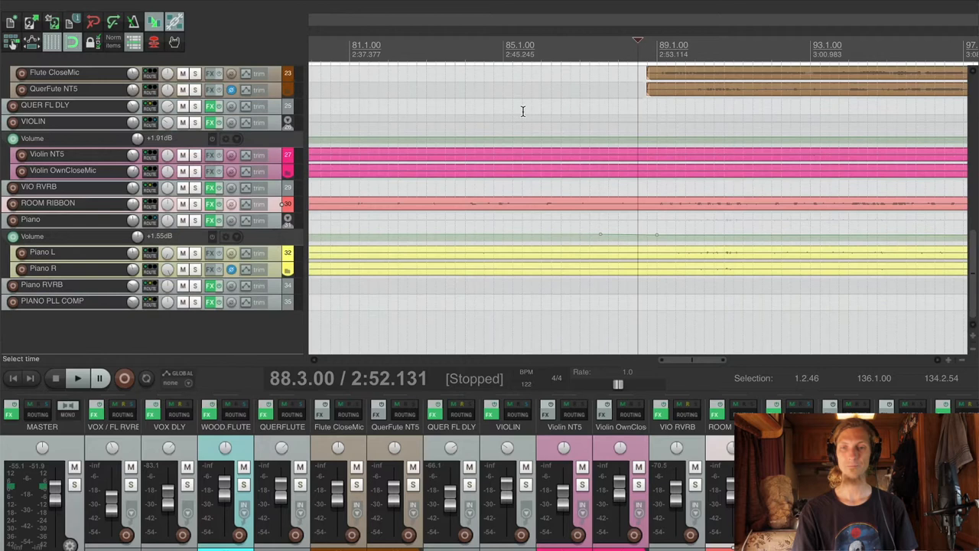
{"action": "scroll", "coordinate": [523, 112], "scroll_direction": "up", "scroll_amount": 3}
{"action": "scroll", "coordinate": [558, 153], "scroll_direction": "up", "scroll_amount": 3}
{"action": "scroll", "coordinate": [593, 178], "scroll_direction": "up", "scroll_amount": 2}
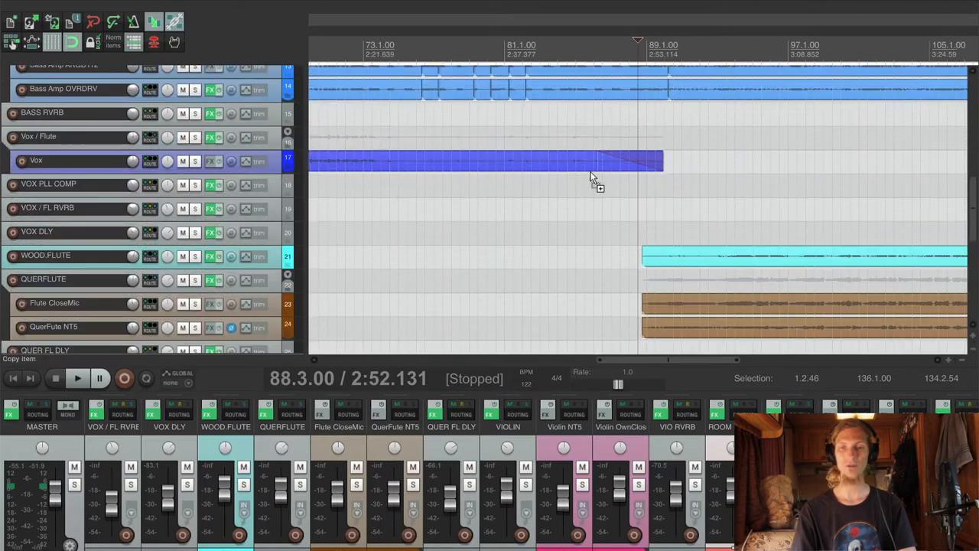
{"action": "scroll", "coordinate": [625, 182], "scroll_direction": "down", "scroll_amount": 2}
{"action": "scroll", "coordinate": [625, 182], "scroll_direction": "down", "scroll_amount": 2}
{"action": "scroll", "coordinate": [627, 181], "scroll_direction": "down", "scroll_amount": 2}
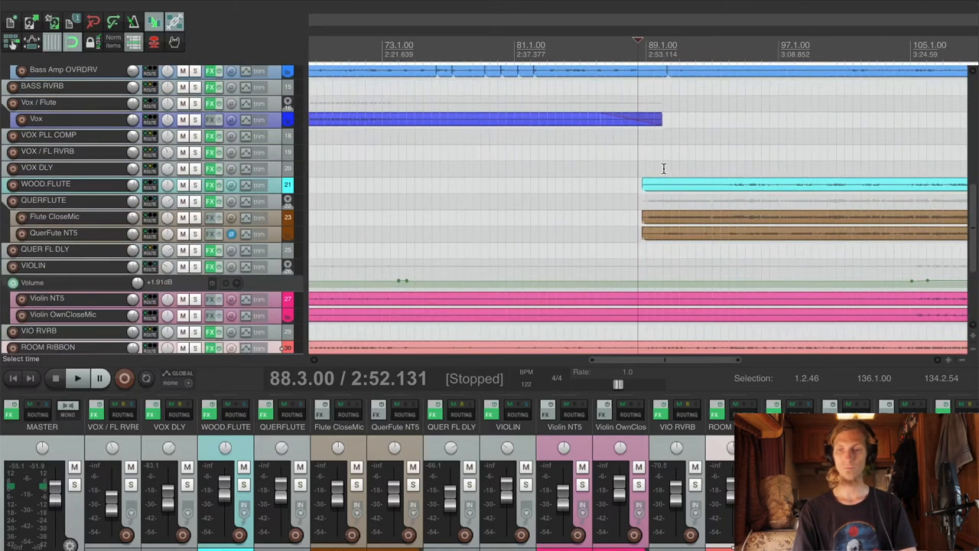
{"action": "scroll", "coordinate": [632, 181], "scroll_direction": "down", "scroll_amount": 1}
{"action": "scroll", "coordinate": [685, 255], "scroll_direction": "up", "scroll_amount": 3}
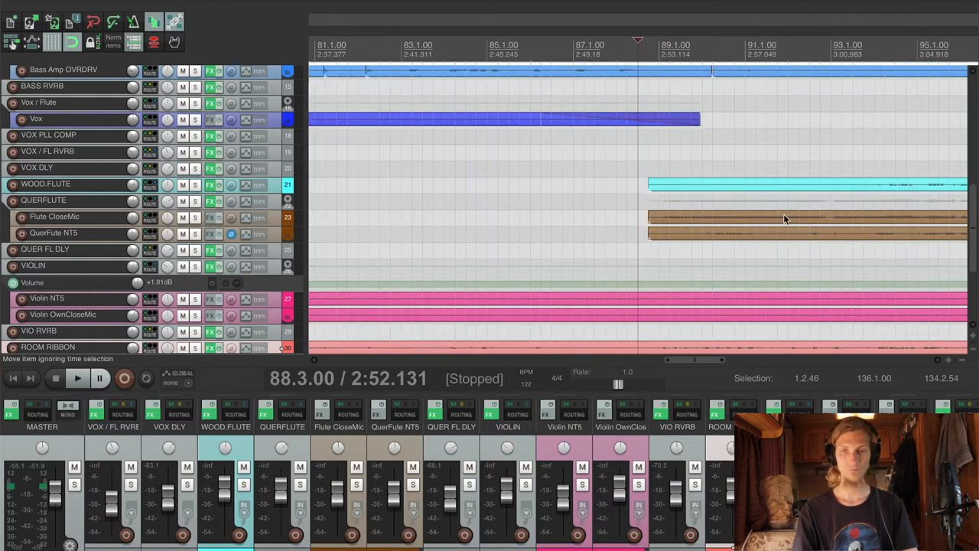
Step: Play the full mix around bar 89 to hear the flute entrance, then stop
{"action": "key", "text": "space"}
{"action": "scroll", "coordinate": [782, 217], "scroll_direction": "up", "scroll_amount": 1}
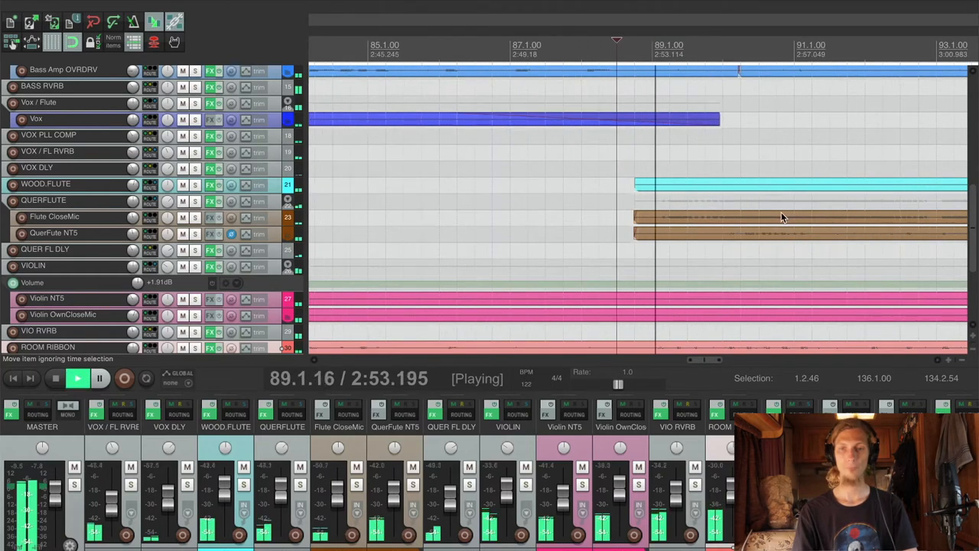
{"action": "scroll", "coordinate": [781, 218], "scroll_direction": "down", "scroll_amount": 1}
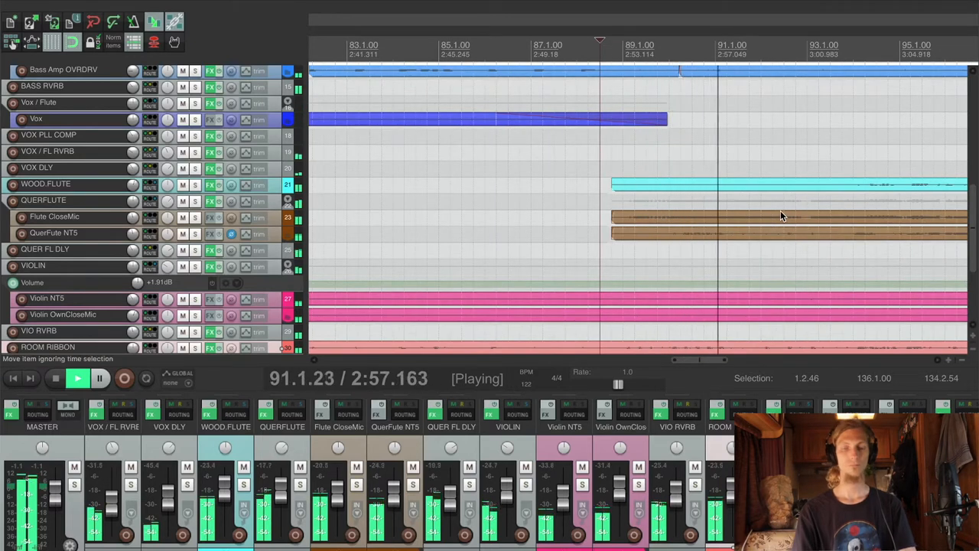
{"action": "scroll", "coordinate": [759, 218], "scroll_direction": "down", "scroll_amount": 1}
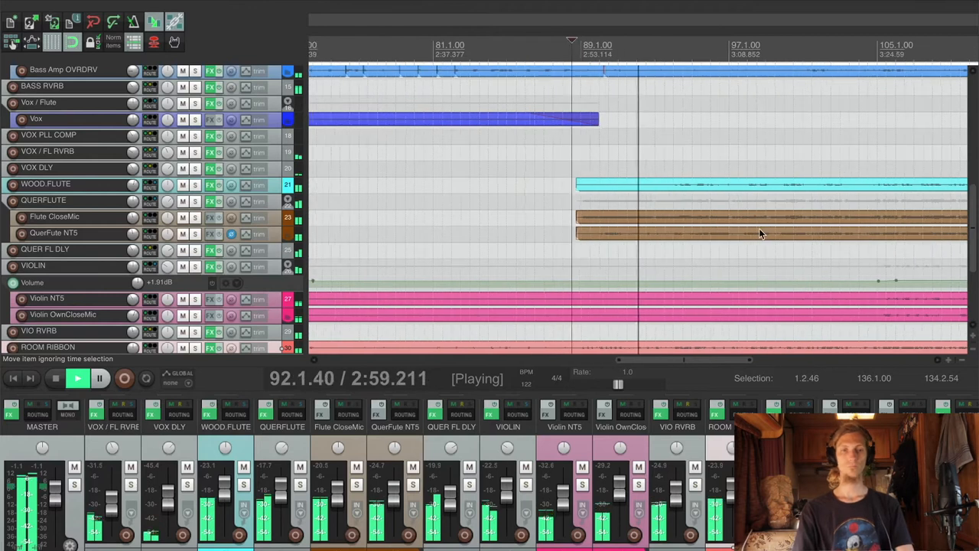
{"action": "scroll", "coordinate": [759, 234], "scroll_direction": "up", "scroll_amount": 1}
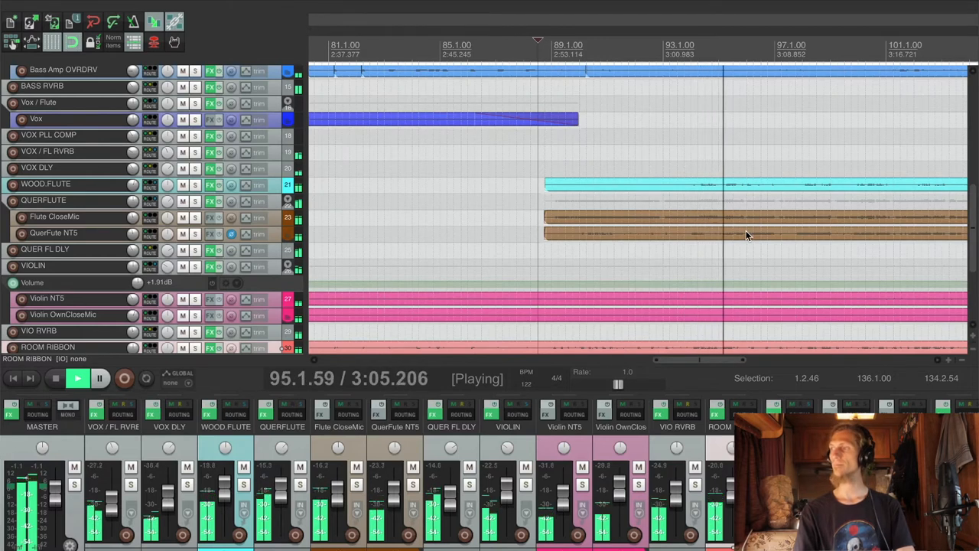
{"action": "scroll", "coordinate": [744, 233], "scroll_direction": "down", "scroll_amount": 2}
{"action": "scroll", "coordinate": [744, 233], "scroll_direction": "up", "scroll_amount": 1}
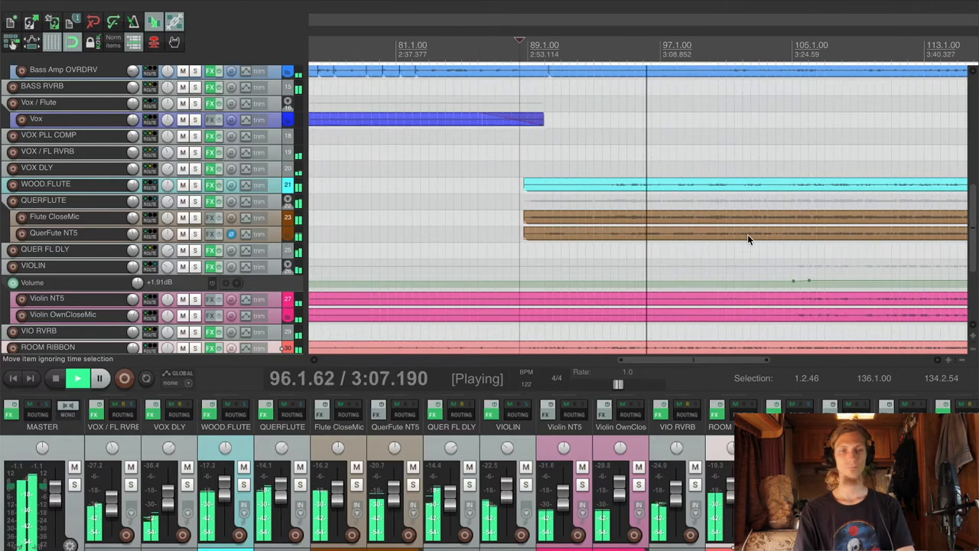
{"action": "scroll", "coordinate": [746, 228], "scroll_direction": "down", "scroll_amount": 1}
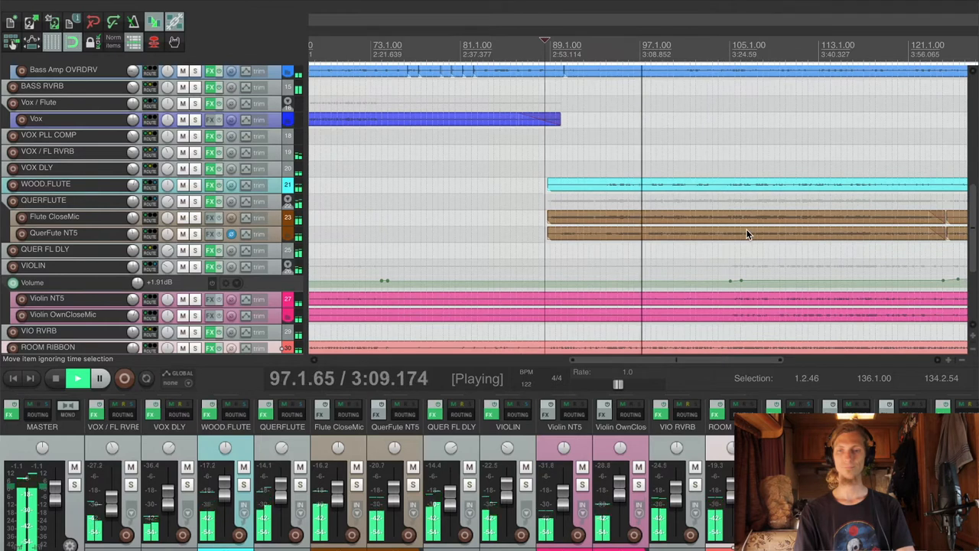
{"action": "scroll", "coordinate": [746, 229], "scroll_direction": "down", "scroll_amount": 1}
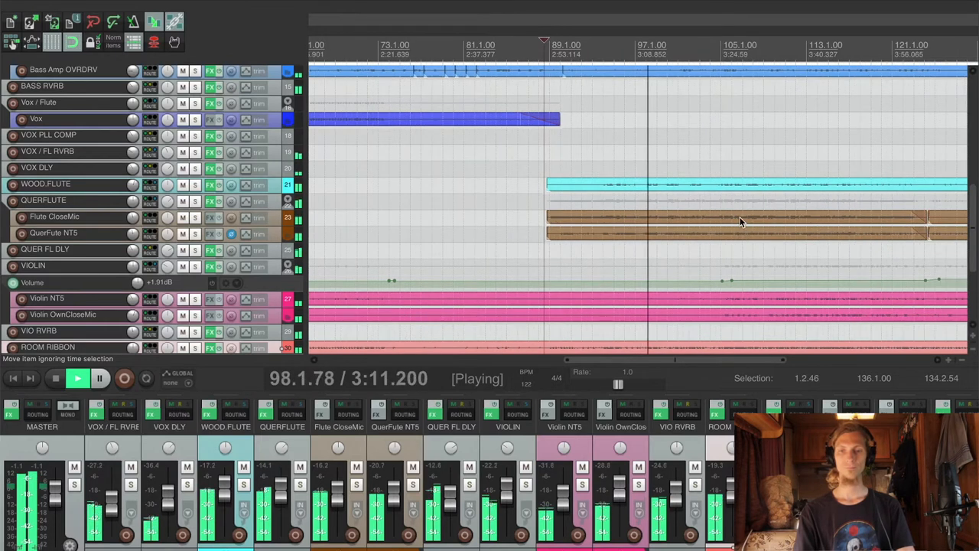
{"action": "scroll", "coordinate": [741, 222], "scroll_direction": "up", "scroll_amount": 2}
{"action": "scroll", "coordinate": [740, 222], "scroll_direction": "up", "scroll_amount": 1}
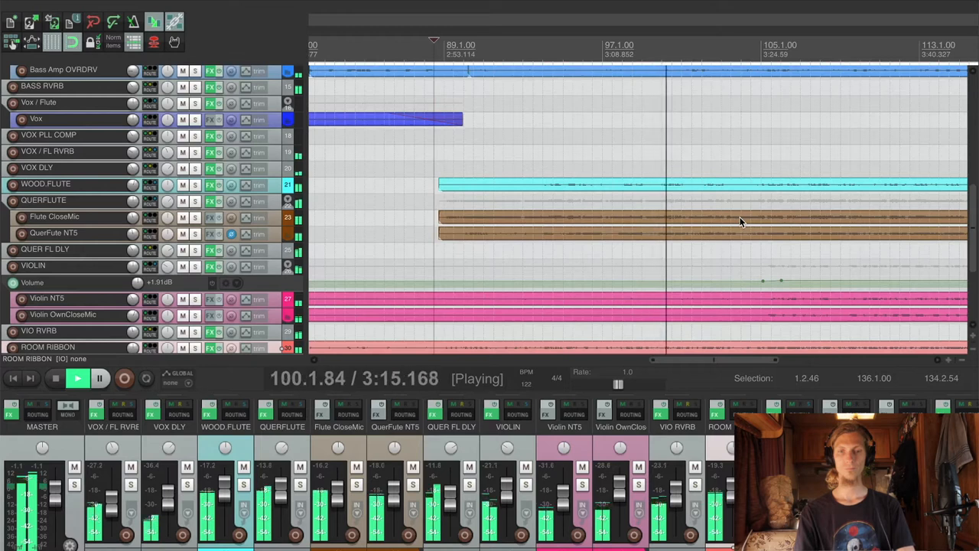
{"action": "key", "text": "space"}
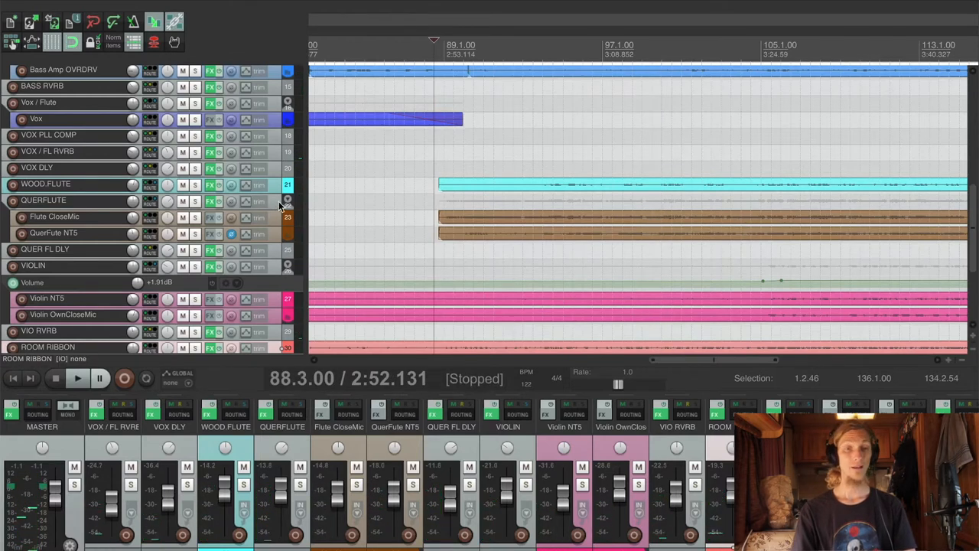
Step: Solo the QUERFLUTE folder and play it, zooming in on the start of the flute clips
{"action": "left_click", "coordinate": [281, 204]}
{"action": "key", "text": "Page_Up"}
{"action": "key", "text": "Page_Up"}
{"action": "left_click", "coordinate": [196, 207]}
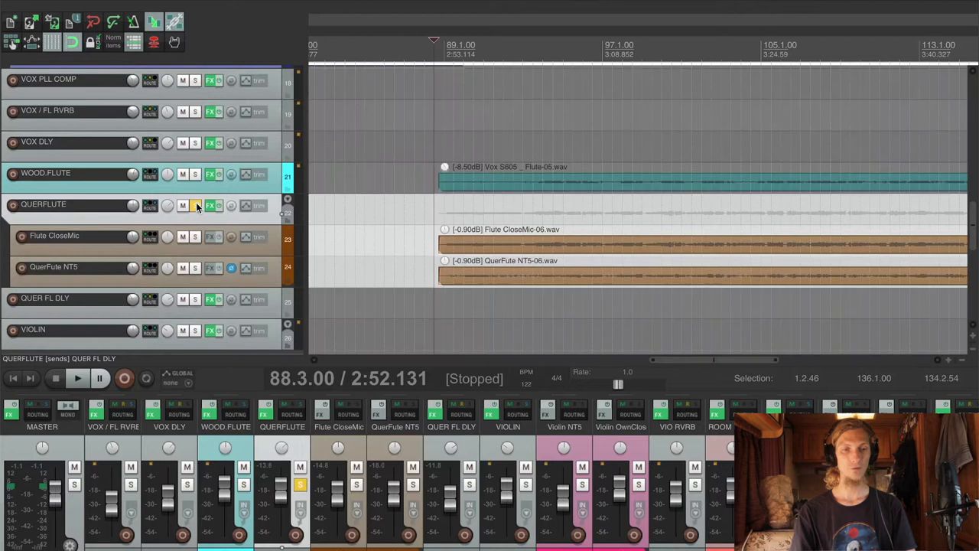
{"action": "key", "text": "Page_Down"}
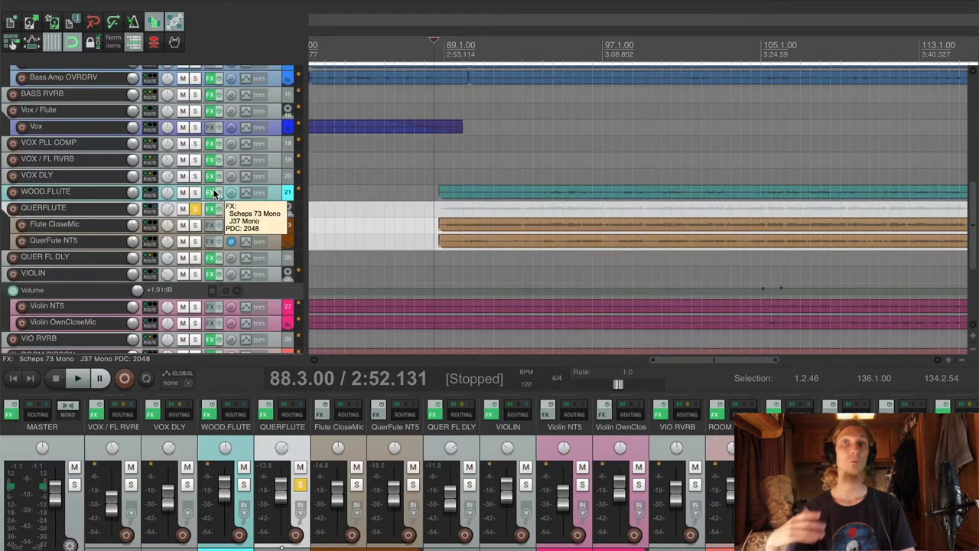
{"action": "key", "text": "space"}
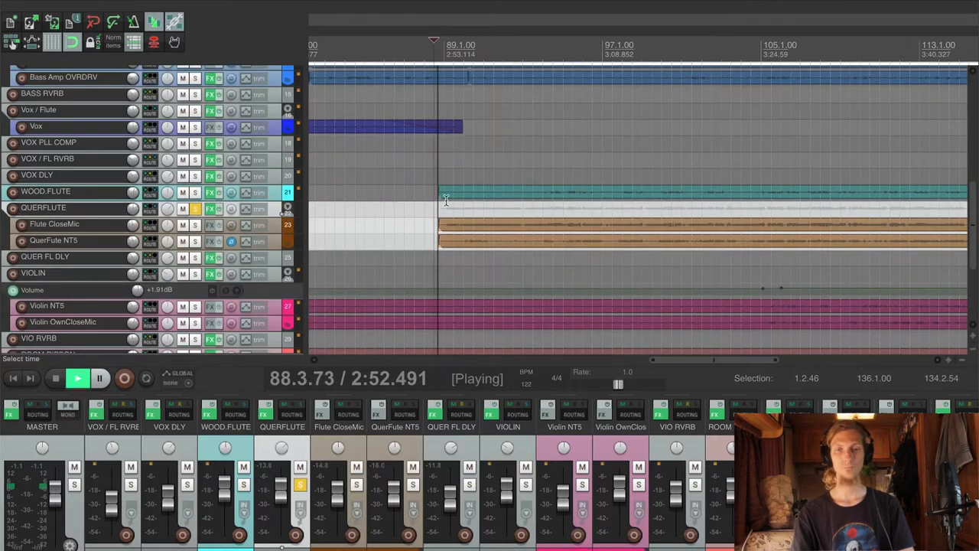
{"action": "key", "text": "Page_Up"}
{"action": "scroll", "coordinate": [547, 229], "scroll_direction": "up", "scroll_amount": 3}
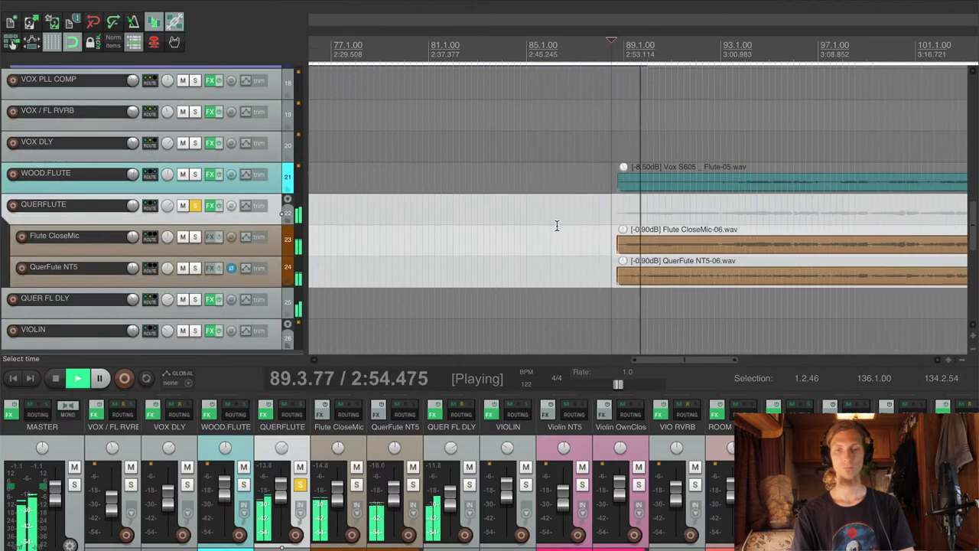
{"action": "scroll", "coordinate": [649, 238], "scroll_direction": "up", "scroll_amount": 2}
{"action": "key", "text": "Page_Up"}
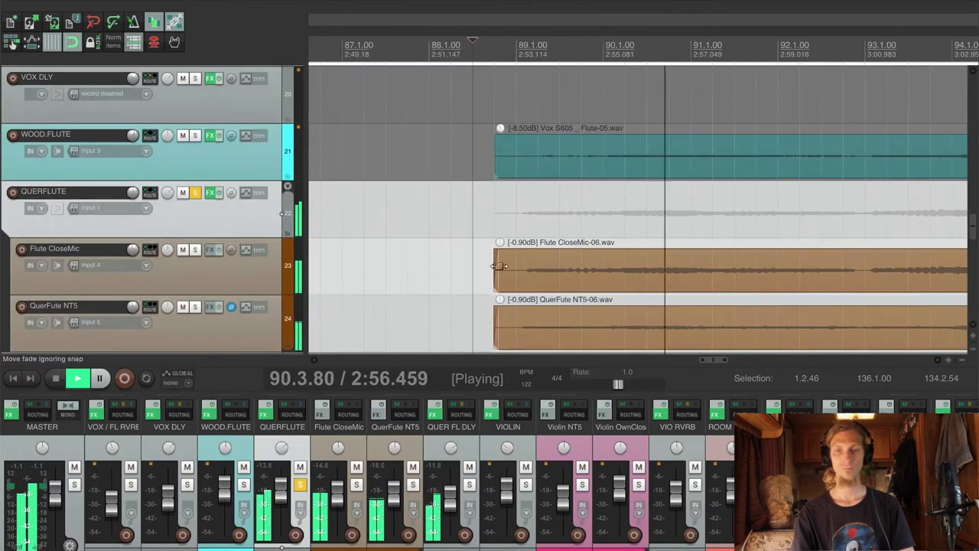
{"action": "key", "text": "Page_Up"}
Step: Trim both flute mic clips to start at bar 89 and add a fade-in with a different curve shape
{"action": "left_click_drag", "start_coordinate": [499, 329], "coordinate": [521, 329]}
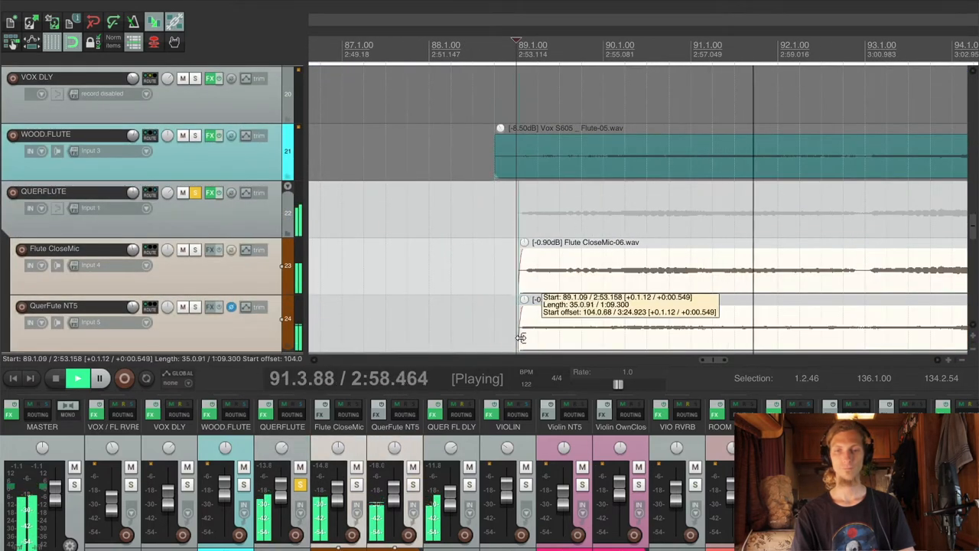
{"action": "left_click_drag", "start_coordinate": [521, 245], "coordinate": [527, 250]}
{"action": "right_click", "coordinate": [526, 260]}
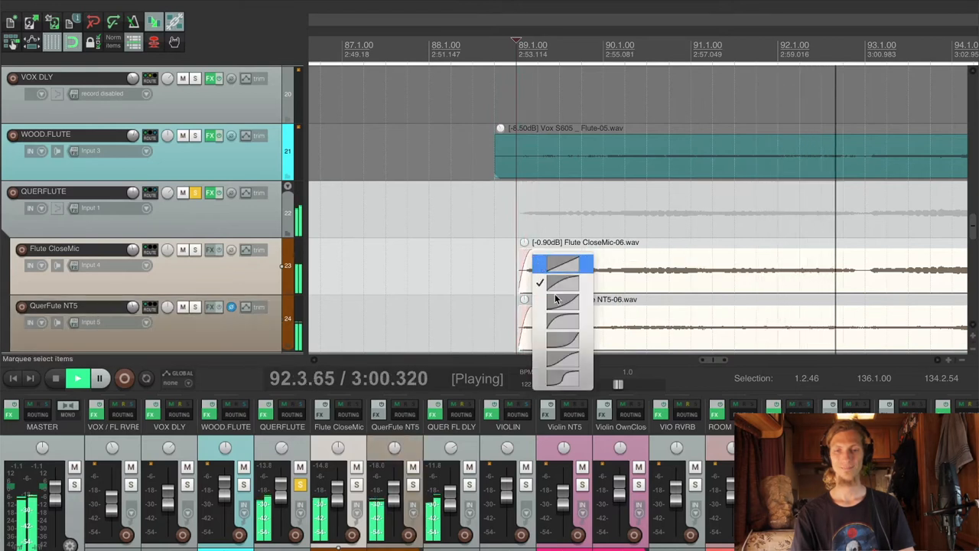
{"action": "left_click", "coordinate": [551, 285]}
{"action": "scroll", "coordinate": [688, 262], "scroll_direction": "left", "scroll_amount": 3}
{"action": "scroll", "coordinate": [750, 262], "scroll_direction": "down", "scroll_amount": 3}
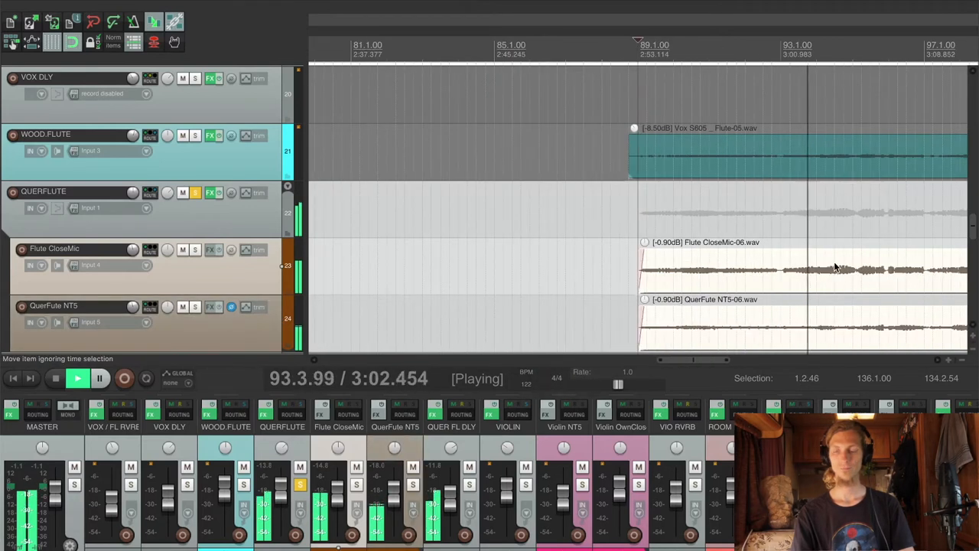
{"action": "scroll", "coordinate": [827, 252], "scroll_direction": "down", "scroll_amount": 2}
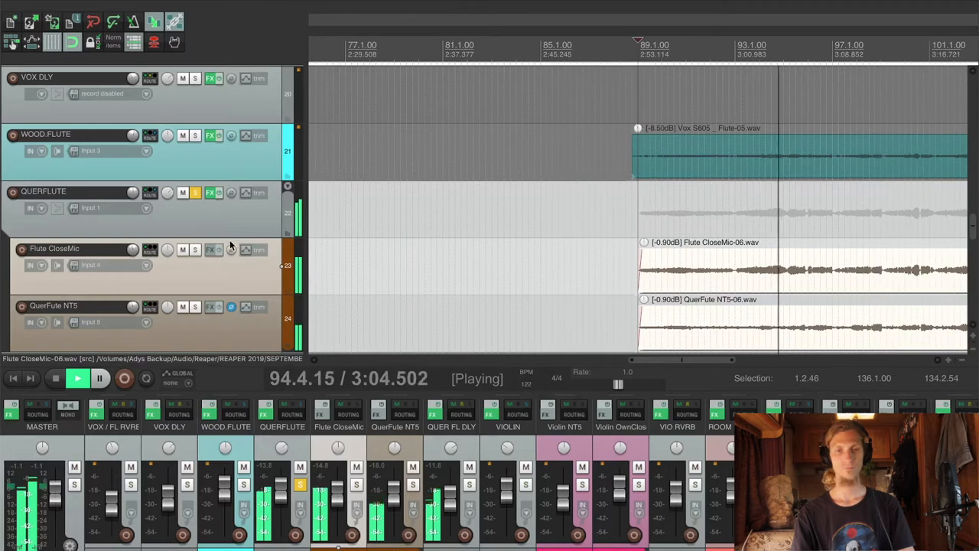
{"action": "scroll", "coordinate": [192, 218], "scroll_direction": "down", "scroll_amount": 4}
{"action": "scroll", "coordinate": [207, 217], "scroll_direction": "down", "scroll_amount": 3}
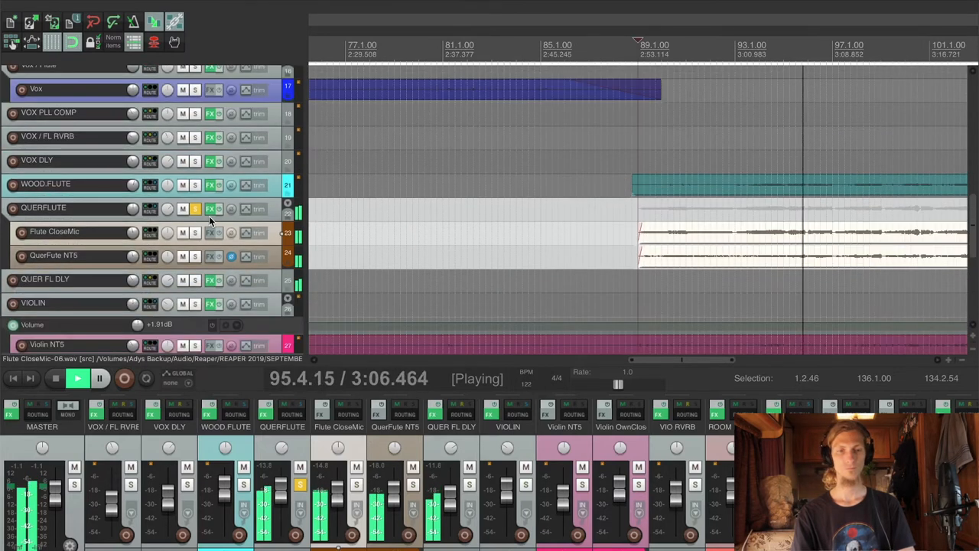
{"action": "key", "text": "space"}
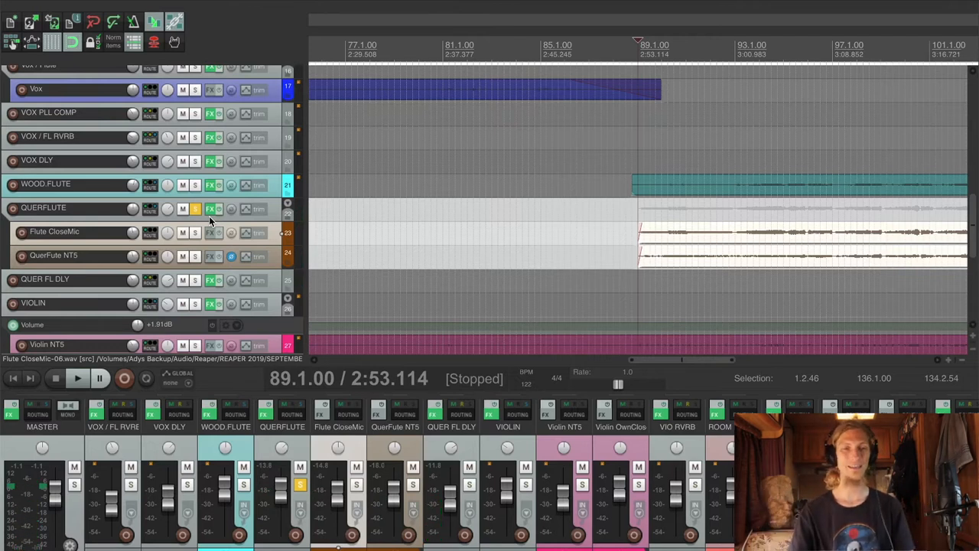
Step: Select the QUERFLUTE folder and QuerFute NT5 track, then bring up the folder's effects chain
{"action": "left_click", "coordinate": [274, 214]}
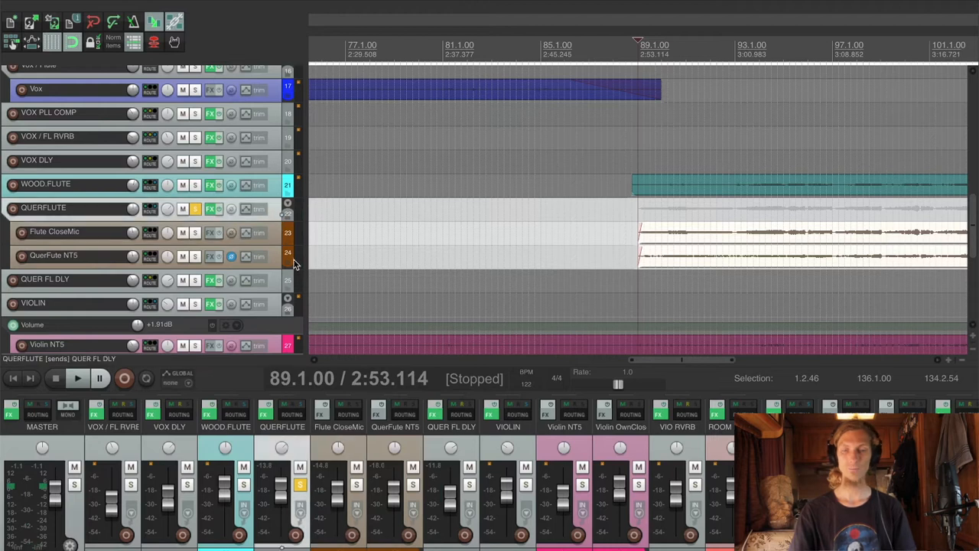
{"action": "scroll", "coordinate": [217, 245], "scroll_direction": "up", "scroll_amount": 1}
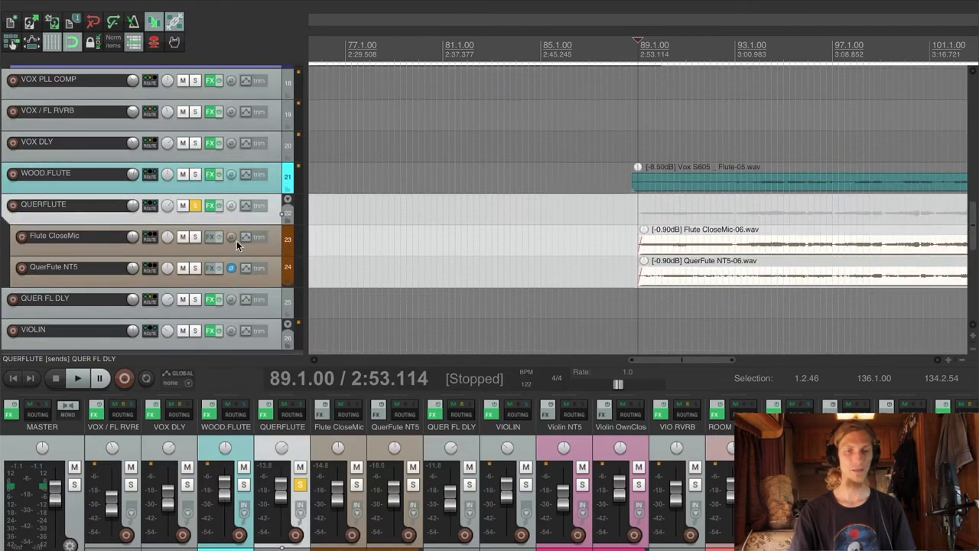
{"action": "left_click", "coordinate": [198, 266]}
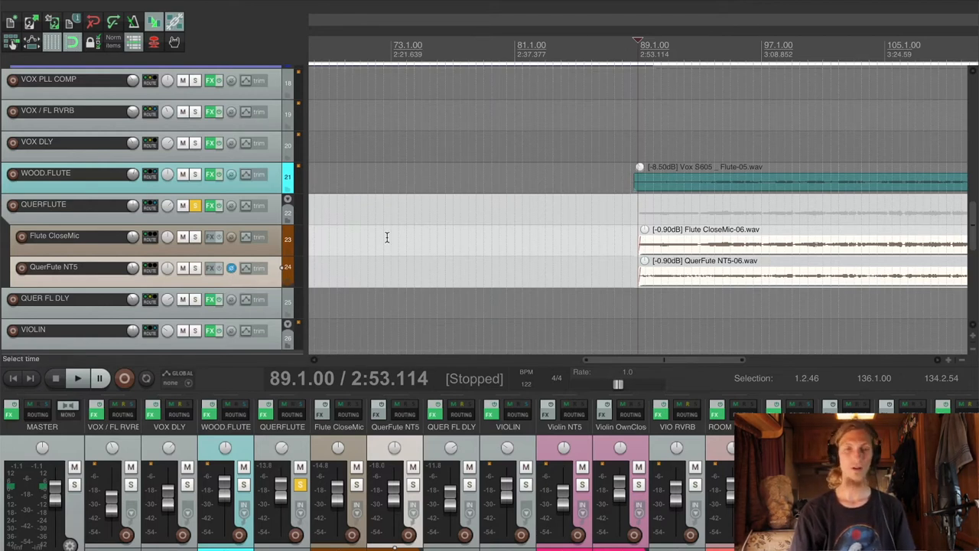
{"action": "left_click", "coordinate": [212, 206]}
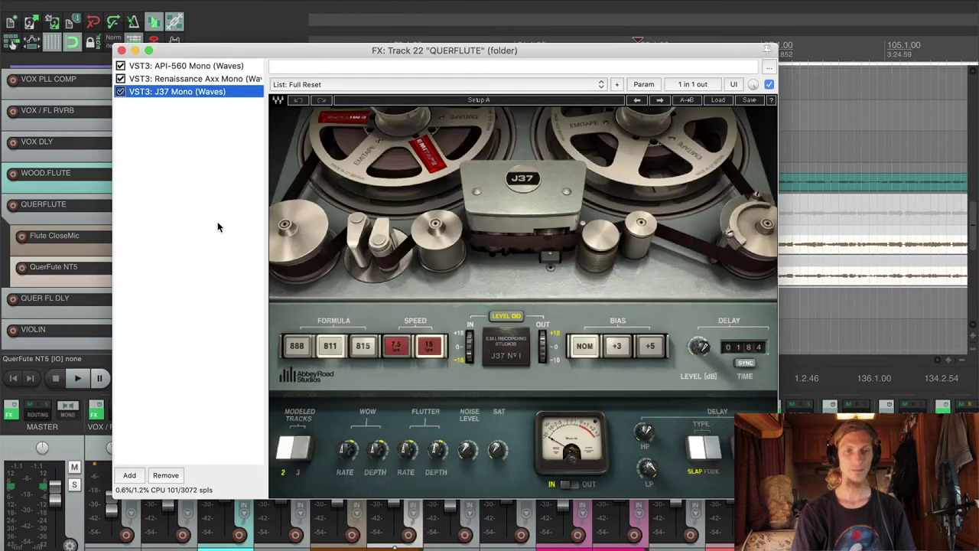
Step: Raise the API-560 EQ's 16K band on the flute folder, then show the Renaissance Axx compressor
{"action": "left_click", "coordinate": [155, 66]}
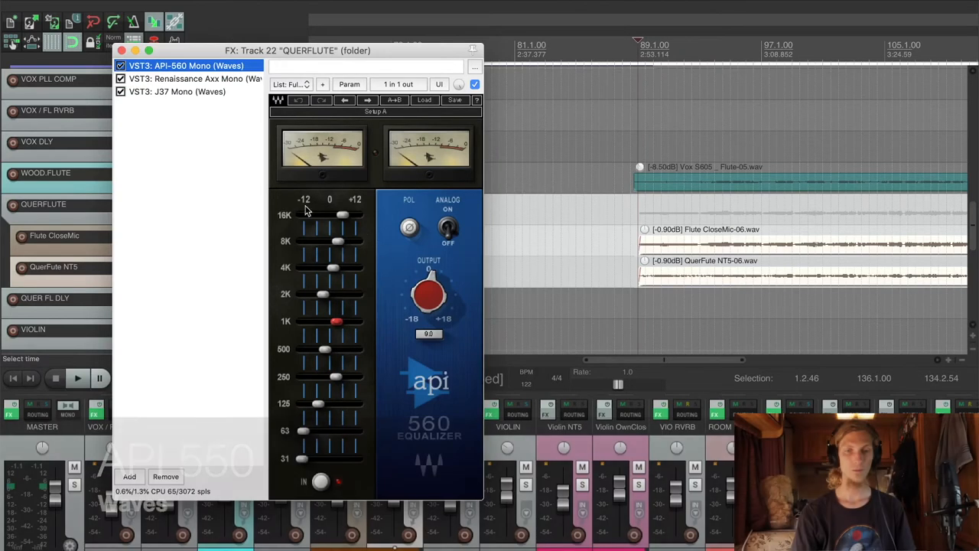
{"action": "left_click", "coordinate": [344, 216]}
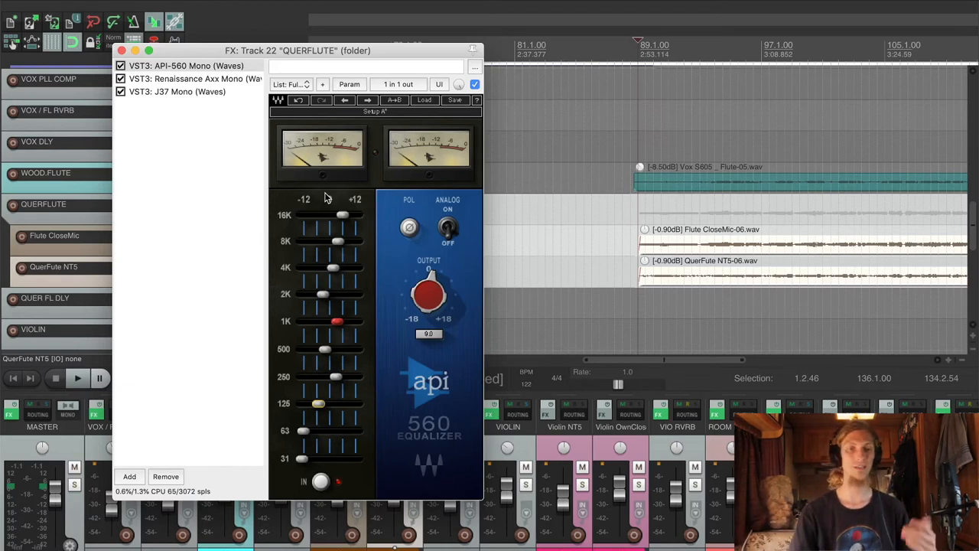
{"action": "left_click", "coordinate": [191, 79]}
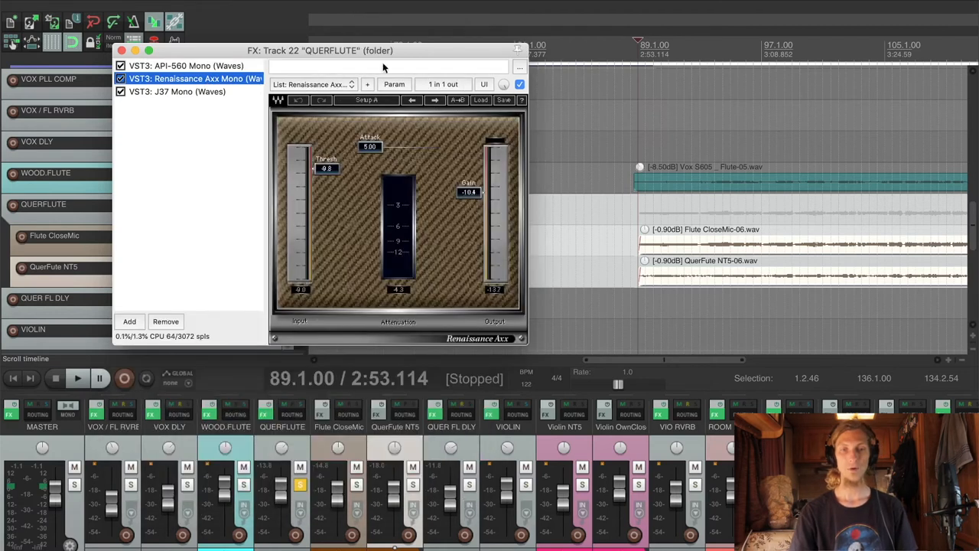
Step: Audition the flute compressor settings in playback with the FX window moved aside
{"action": "left_click_drag", "start_coordinate": [383, 54], "coordinate": [347, 44]}
{"action": "key", "text": "space"}
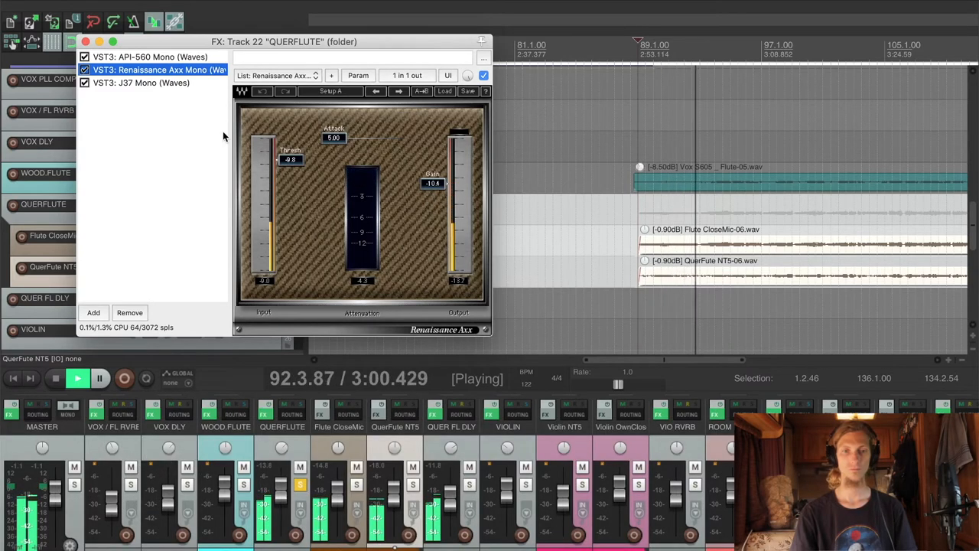
{"action": "key", "text": "space"}
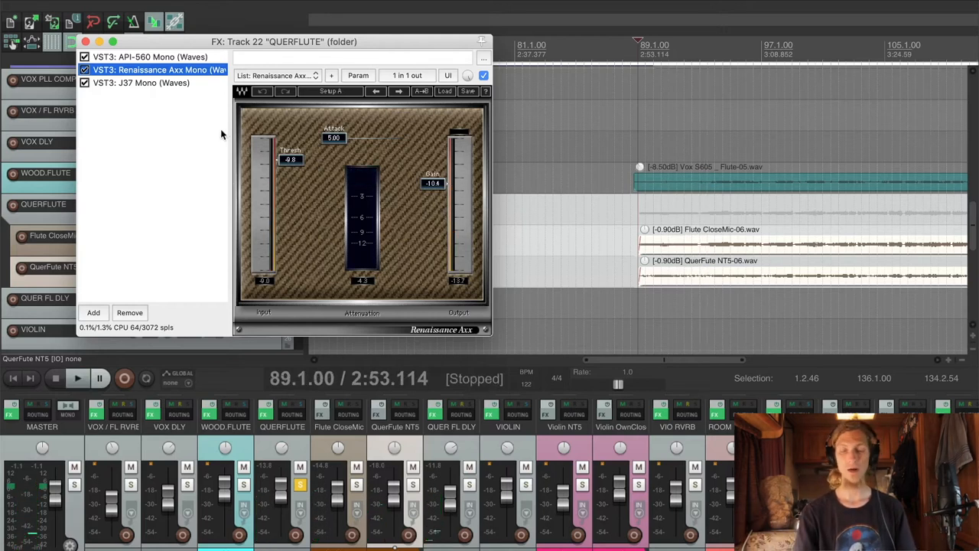
Step: View the J37 tape plugin at its Full Reset preset, then close the effects chain
{"action": "left_click", "coordinate": [178, 83]}
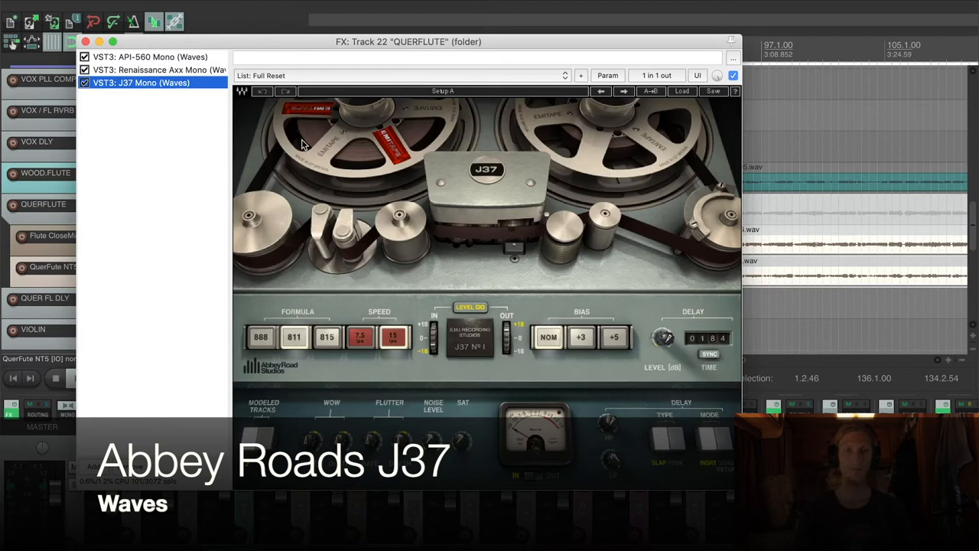
{"action": "left_click_drag", "start_coordinate": [218, 41], "coordinate": [236, 36]}
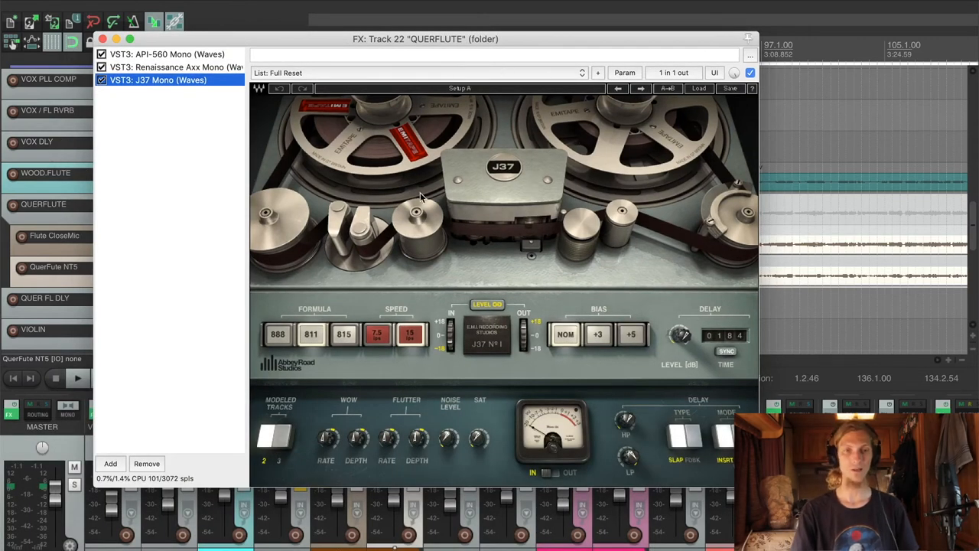
{"action": "key", "text": "Escape"}
Step: Bypass the QUER FL DLY reverb send and play the flutes without it
{"action": "left_click", "coordinate": [204, 264]}
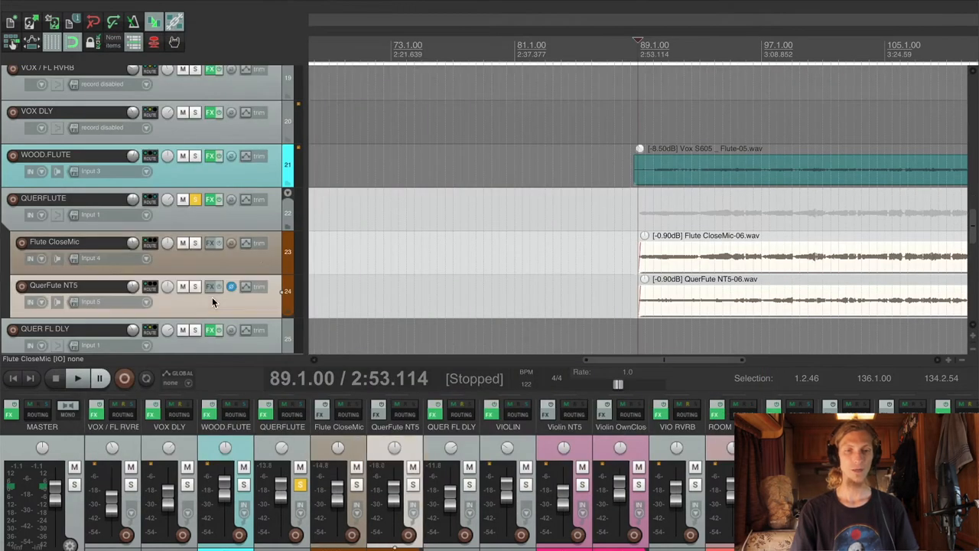
{"action": "scroll", "coordinate": [202, 204], "scroll_direction": "down", "scroll_amount": 1}
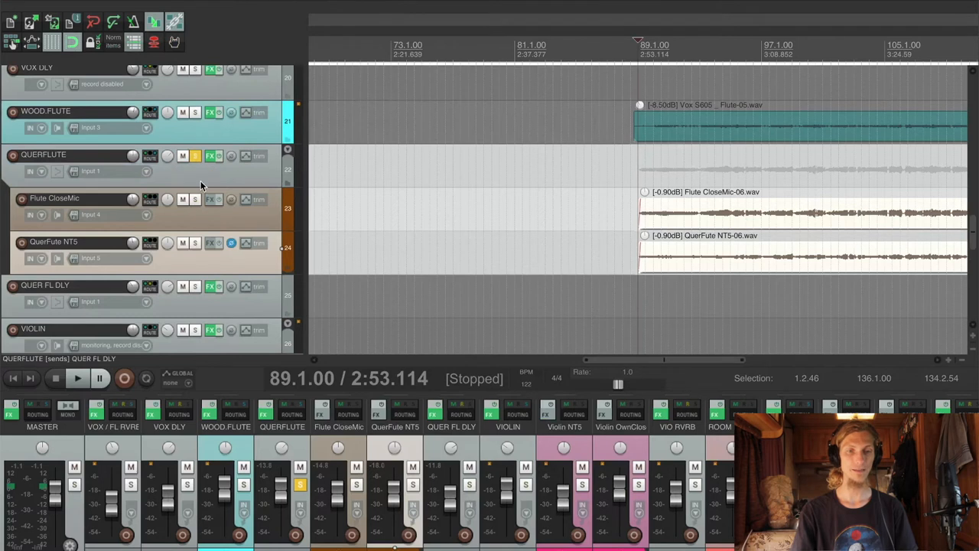
{"action": "scroll", "coordinate": [200, 183], "scroll_direction": "down", "scroll_amount": 2}
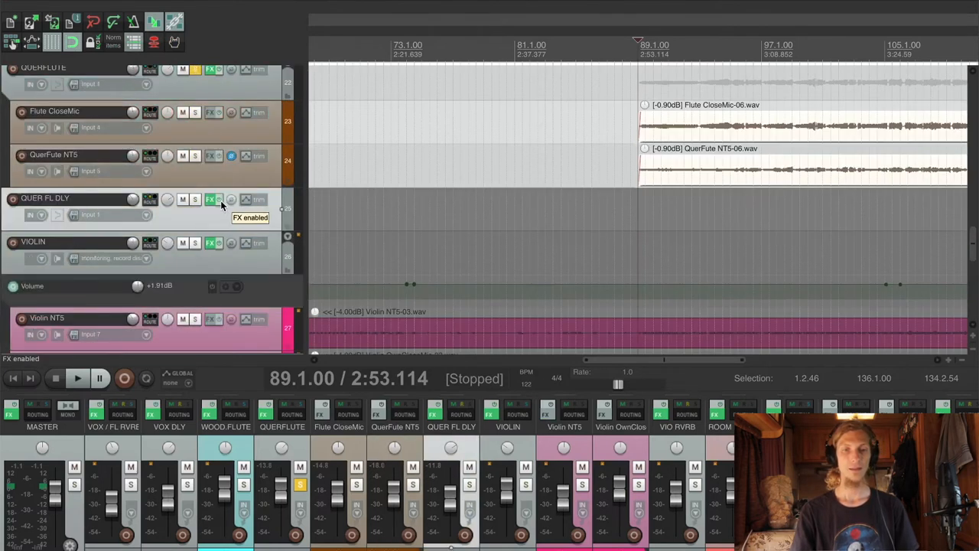
{"action": "left_click", "coordinate": [221, 199]}
{"action": "scroll", "coordinate": [228, 217], "scroll_direction": "up", "scroll_amount": 2}
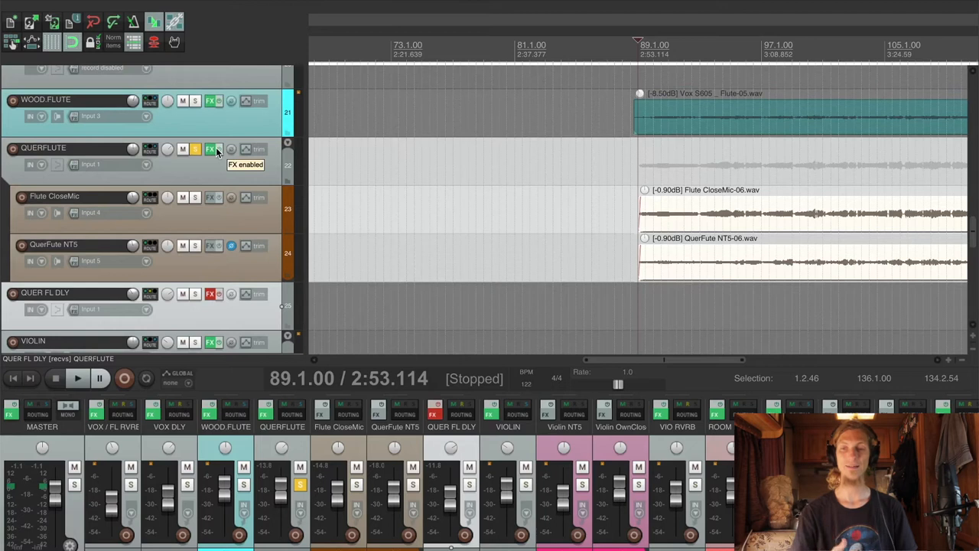
{"action": "key", "text": "space"}
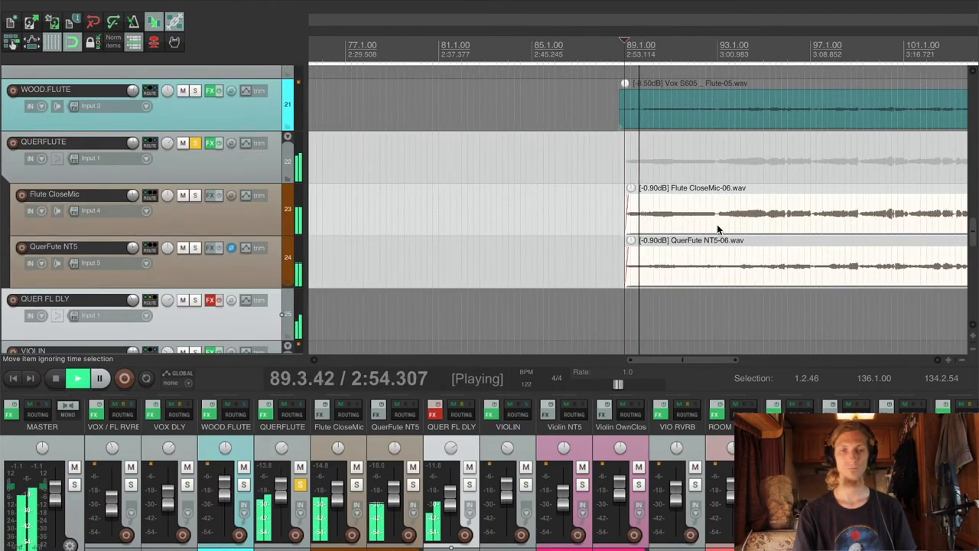
{"action": "left_click", "coordinate": [233, 157]}
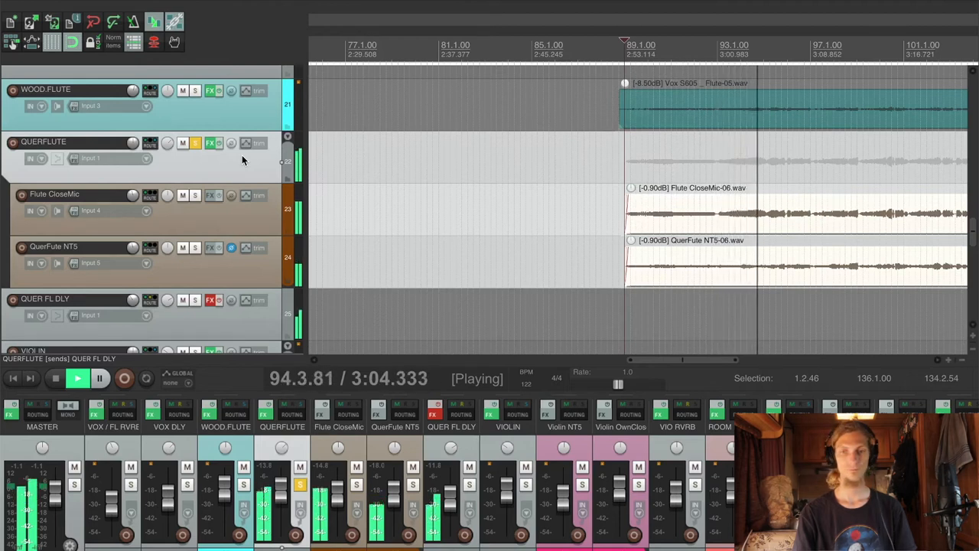
{"action": "key", "text": "space"}
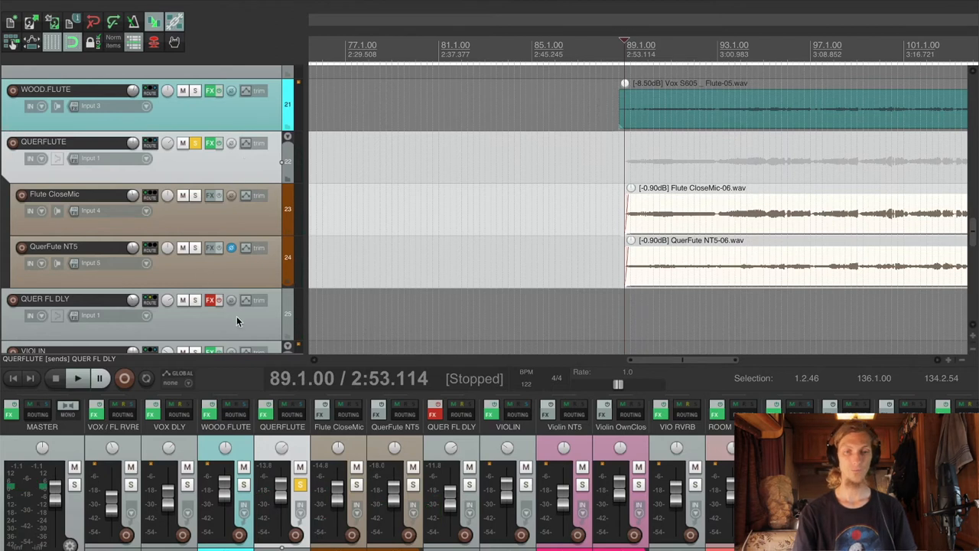
Step: Re-enable the QUER FL DLY effects and play the flutes with the reverb restored
{"action": "left_click", "coordinate": [220, 301]}
{"action": "key", "text": "space"}
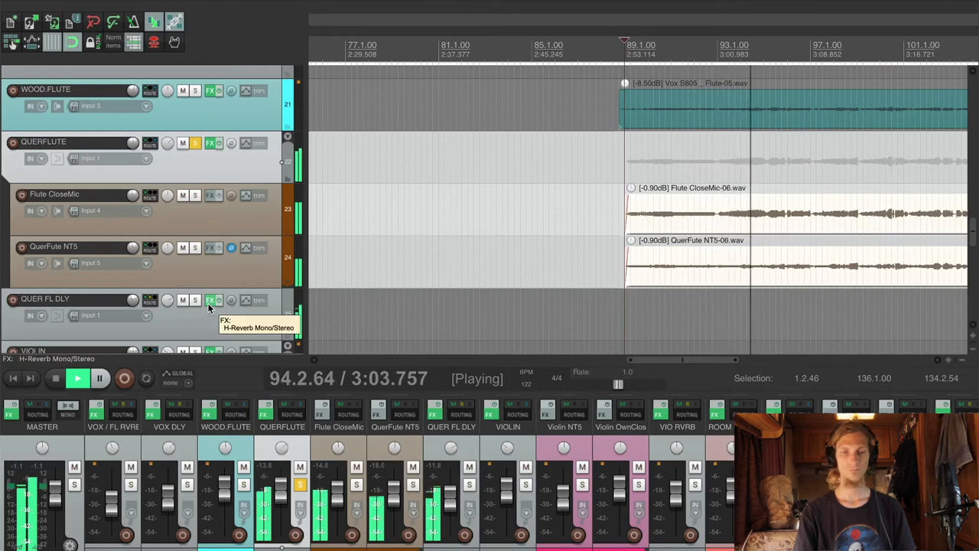
{"action": "key", "text": "space"}
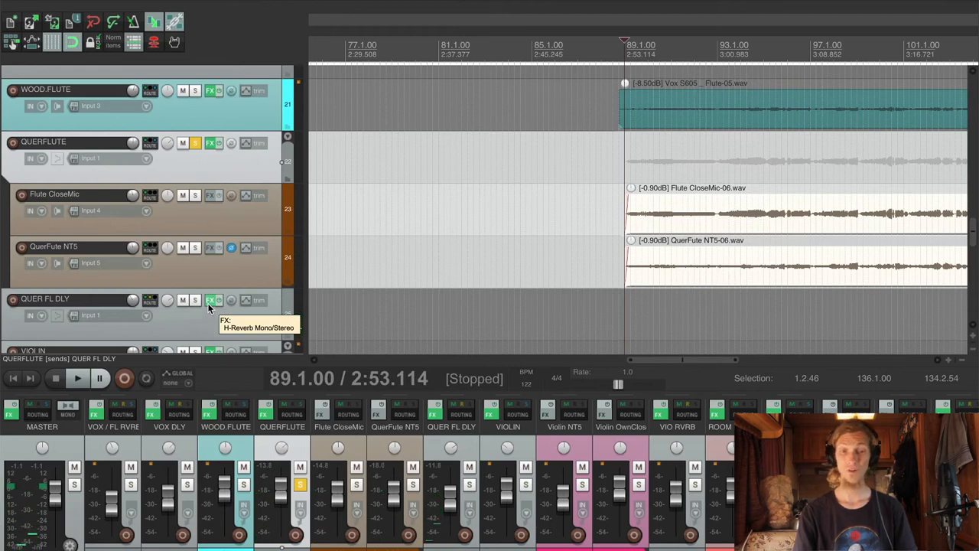
Step: Review the QUER FL DLY track's H-Reverb settings, then close its window
{"action": "left_click", "coordinate": [208, 301]}
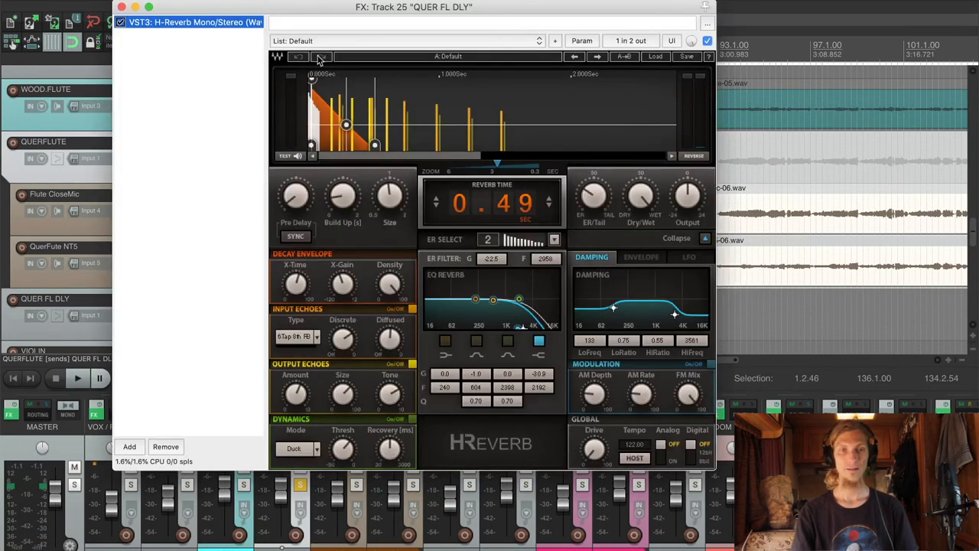
{"action": "left_click_drag", "start_coordinate": [300, 9], "coordinate": [227, 5]}
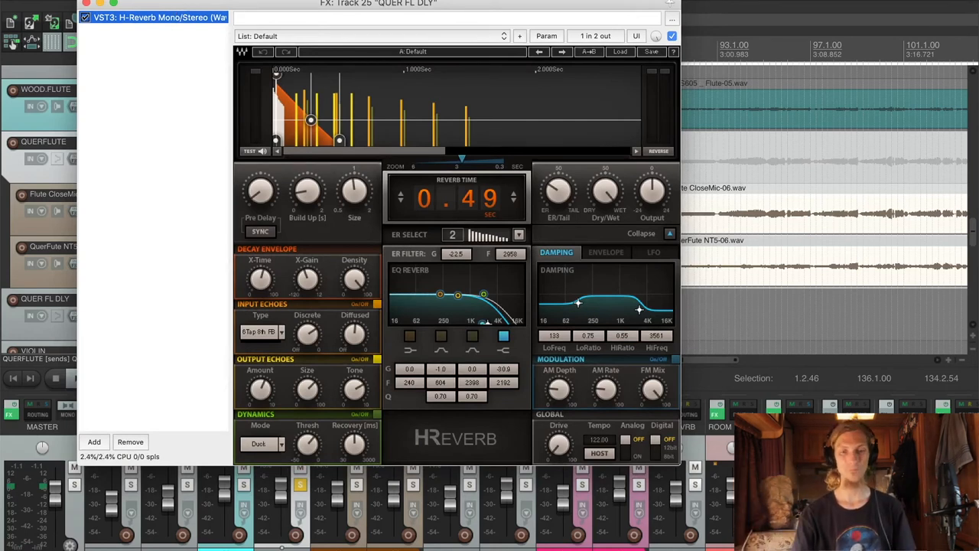
{"action": "left_click", "coordinate": [86, 3]}
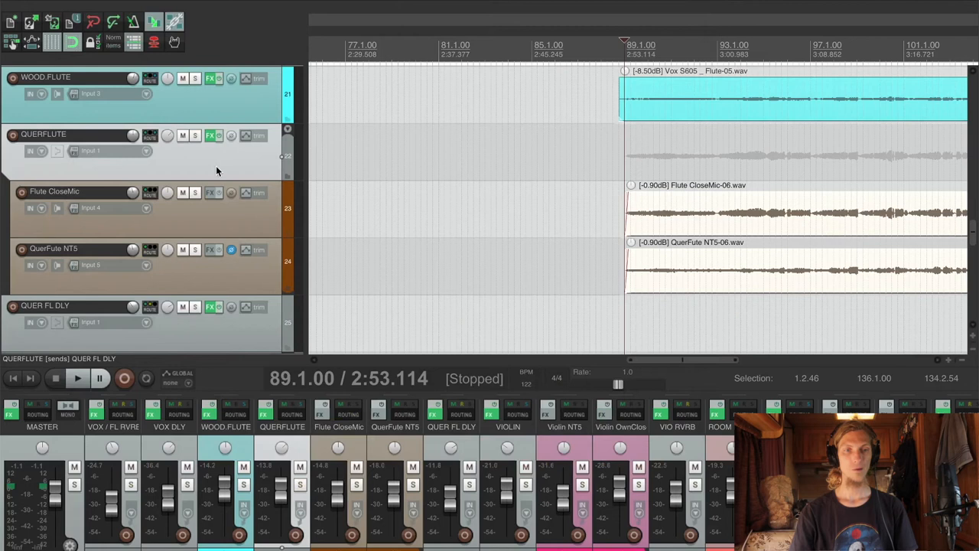
{"action": "scroll", "coordinate": [214, 167], "scroll_direction": "down", "scroll_amount": 1}
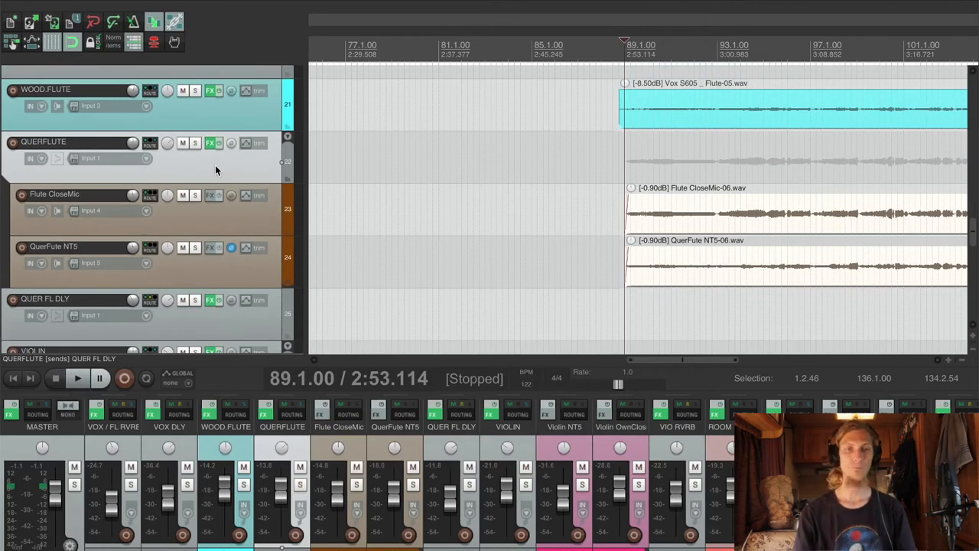
Step: Bypass all effects on QUERFLUTE and QUER FL DLY and play the flute passage unprocessed
{"action": "left_click", "coordinate": [219, 143]}
{"action": "left_click", "coordinate": [220, 299]}
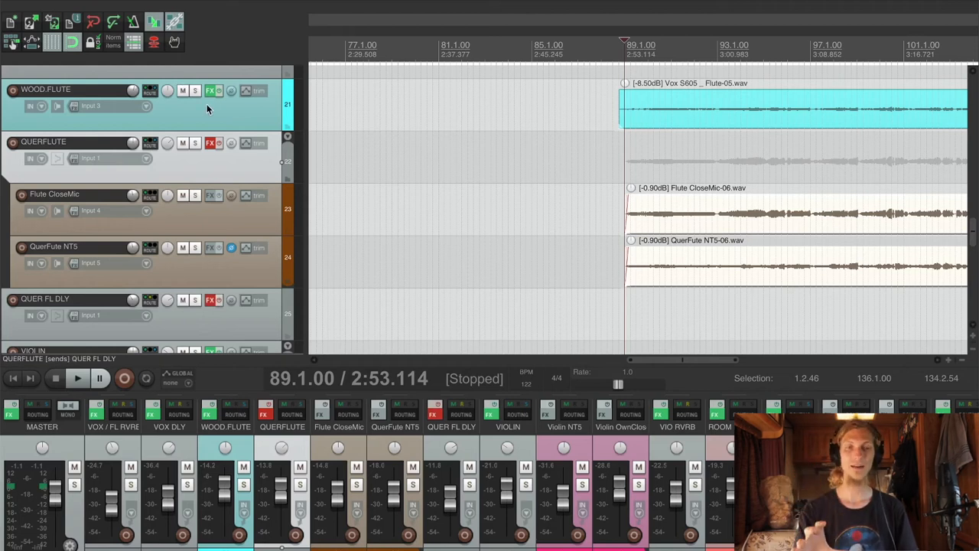
{"action": "key", "text": "space"}
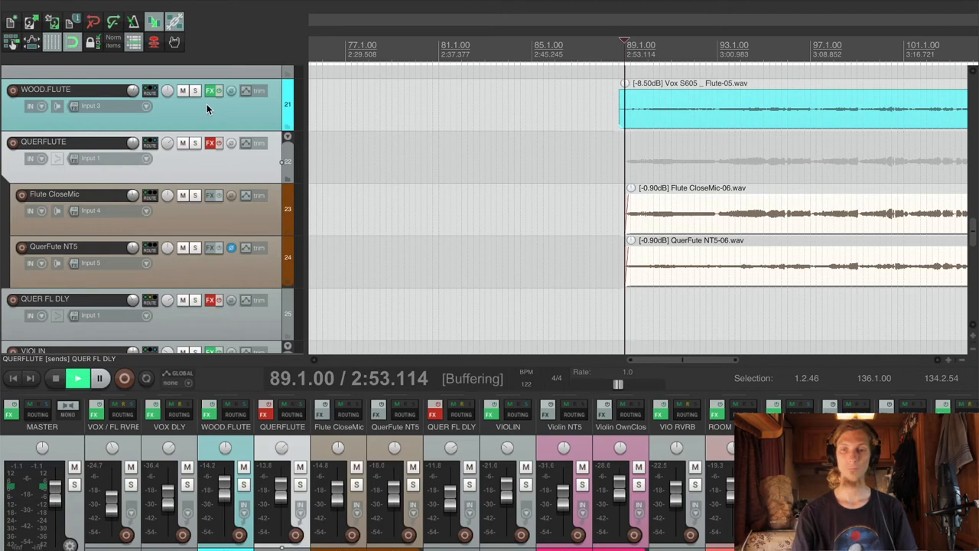
{"action": "key", "text": "minus"}
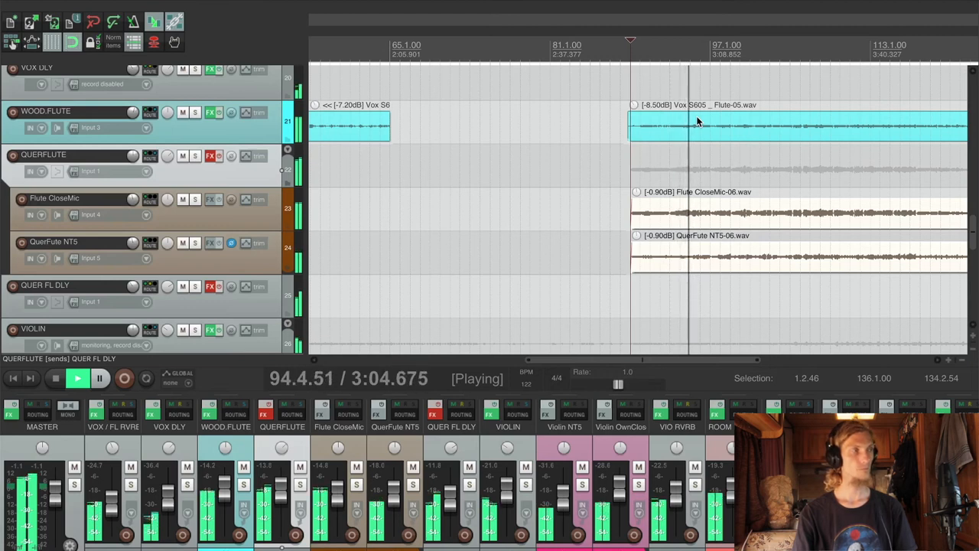
Step: Re-enable the QUER FL DLY effects and play the processed flutes in context, then stop
{"action": "key", "text": "space"}
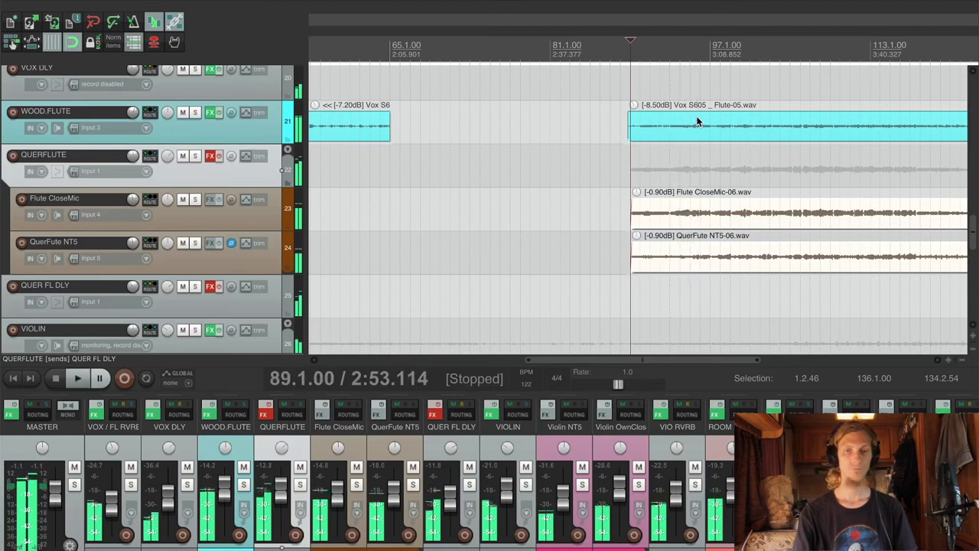
{"action": "left_click", "coordinate": [219, 287]}
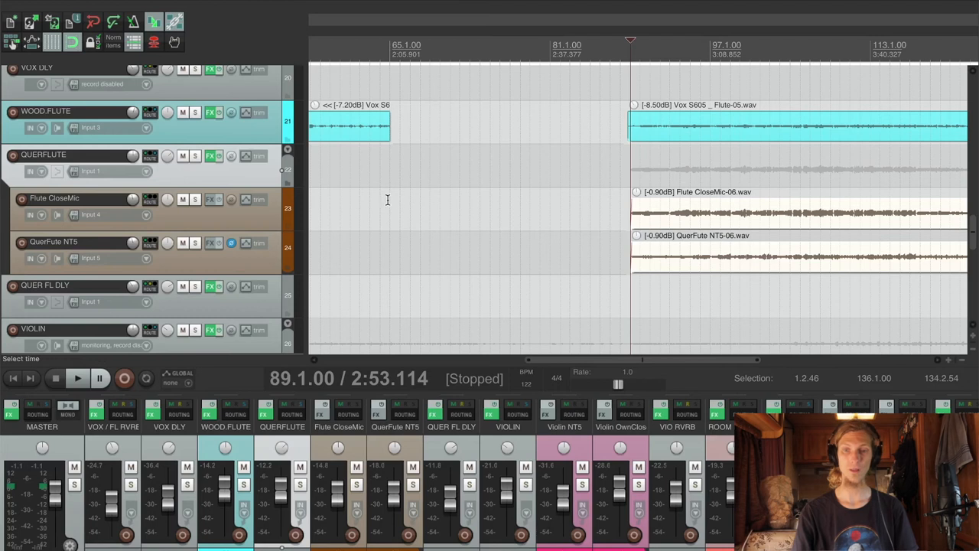
{"action": "key", "text": "space"}
{"action": "scroll", "coordinate": [750, 199], "scroll_direction": "up", "scroll_amount": 3}
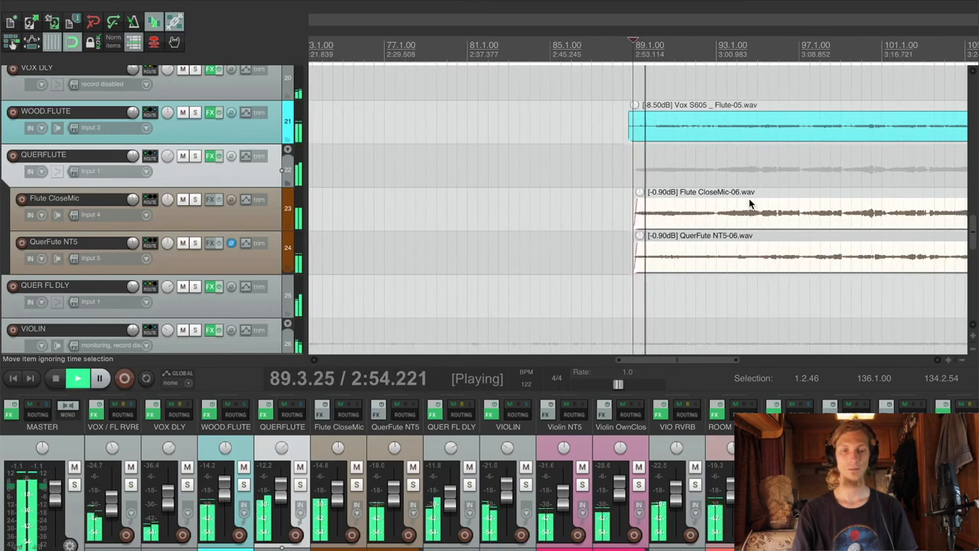
{"action": "scroll", "coordinate": [748, 199], "scroll_direction": "down", "scroll_amount": 1}
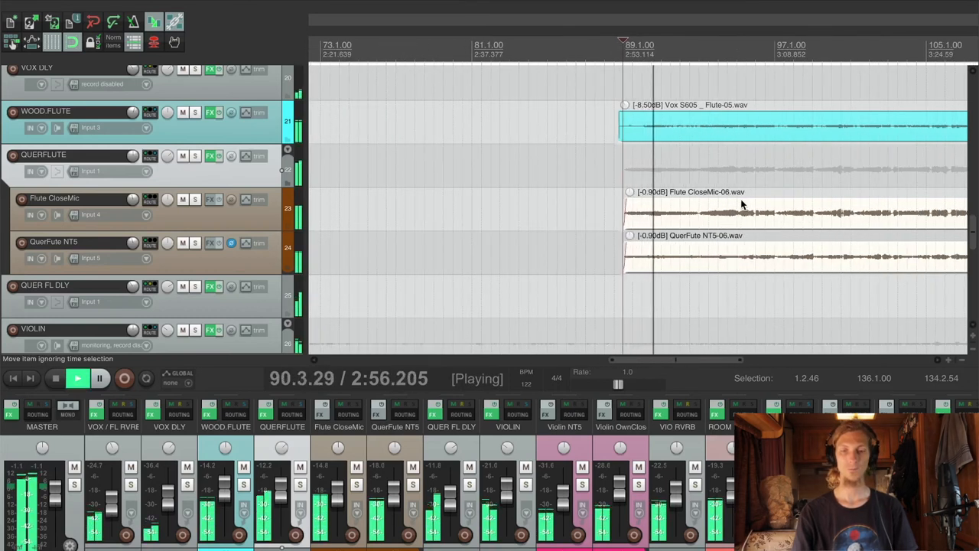
{"action": "scroll", "coordinate": [740, 204], "scroll_direction": "down", "scroll_amount": 1}
{"action": "scroll", "coordinate": [740, 204], "scroll_direction": "down", "scroll_amount": 1}
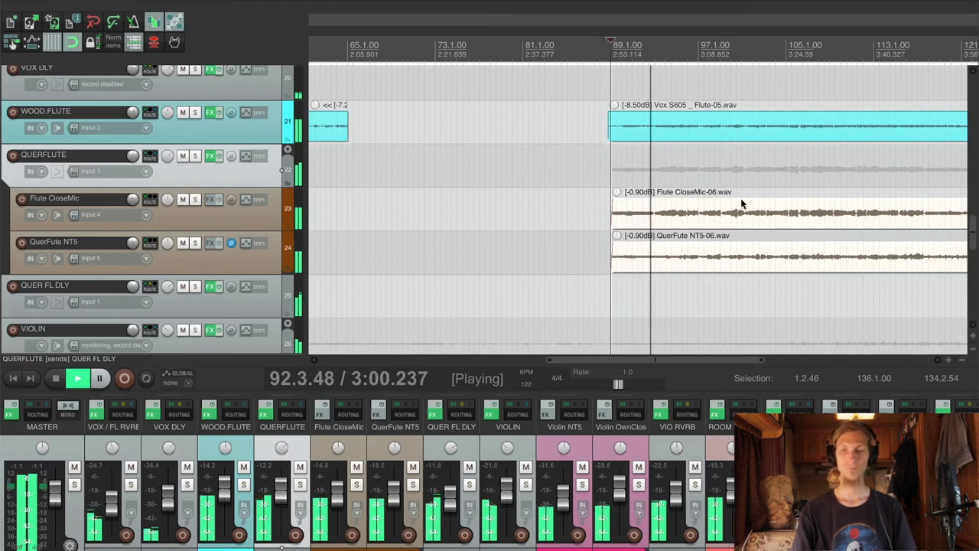
{"action": "scroll", "coordinate": [741, 204], "scroll_direction": "up", "scroll_amount": 1}
{"action": "scroll", "coordinate": [740, 204], "scroll_direction": "up", "scroll_amount": 1}
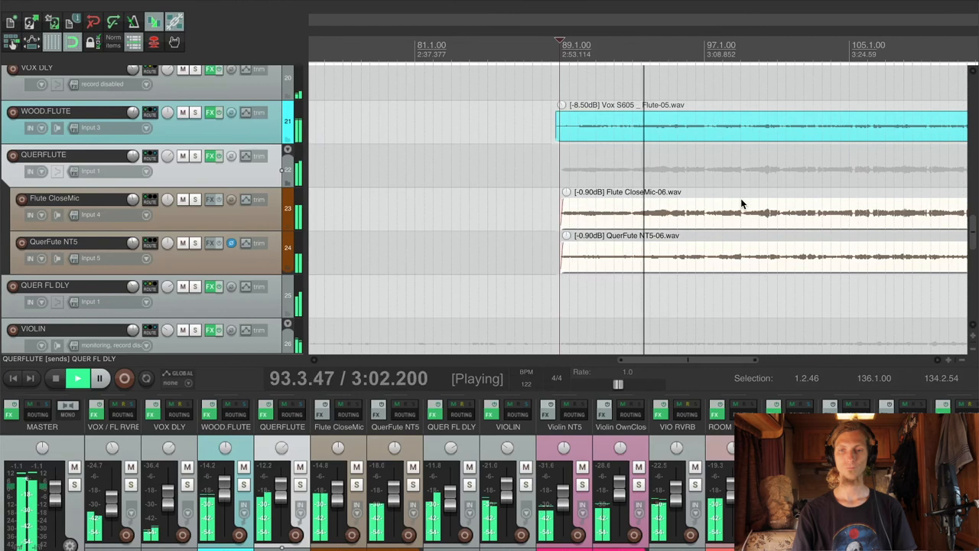
{"action": "scroll", "coordinate": [741, 204], "scroll_direction": "up", "scroll_amount": 1}
{"action": "scroll", "coordinate": [741, 204], "scroll_direction": "up", "scroll_amount": 1}
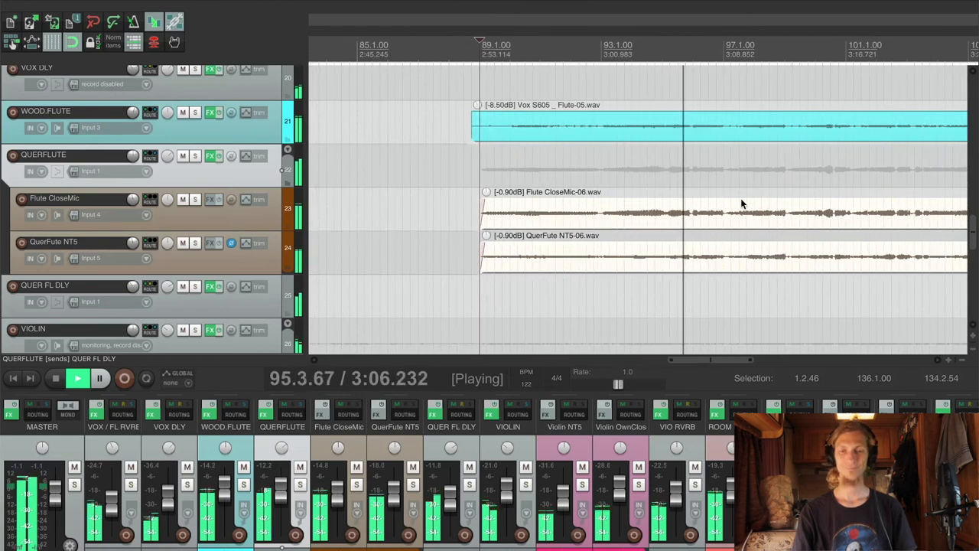
{"action": "key", "text": "space"}
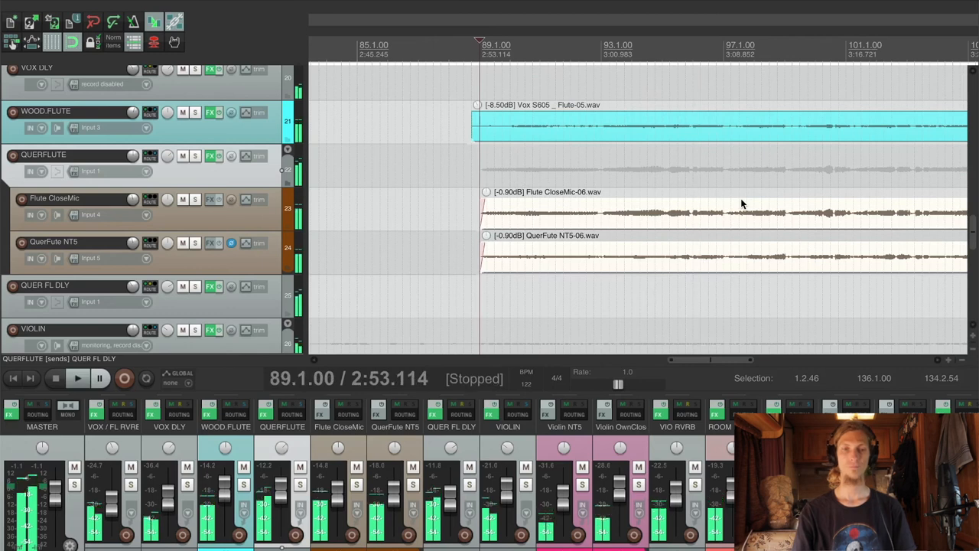